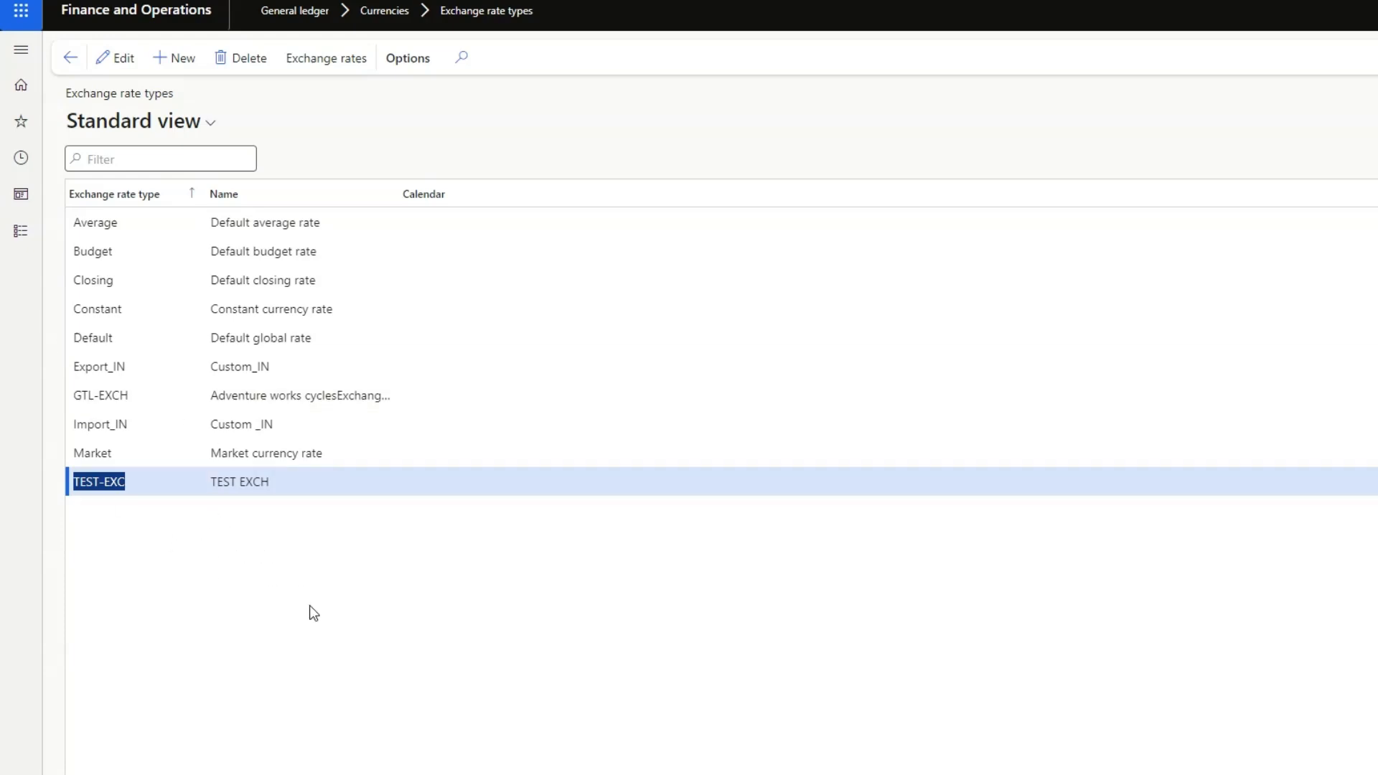
Leave the exchange rate types and open the Currencies page of the General ledger module.
click(66, 65)
click(21, 231)
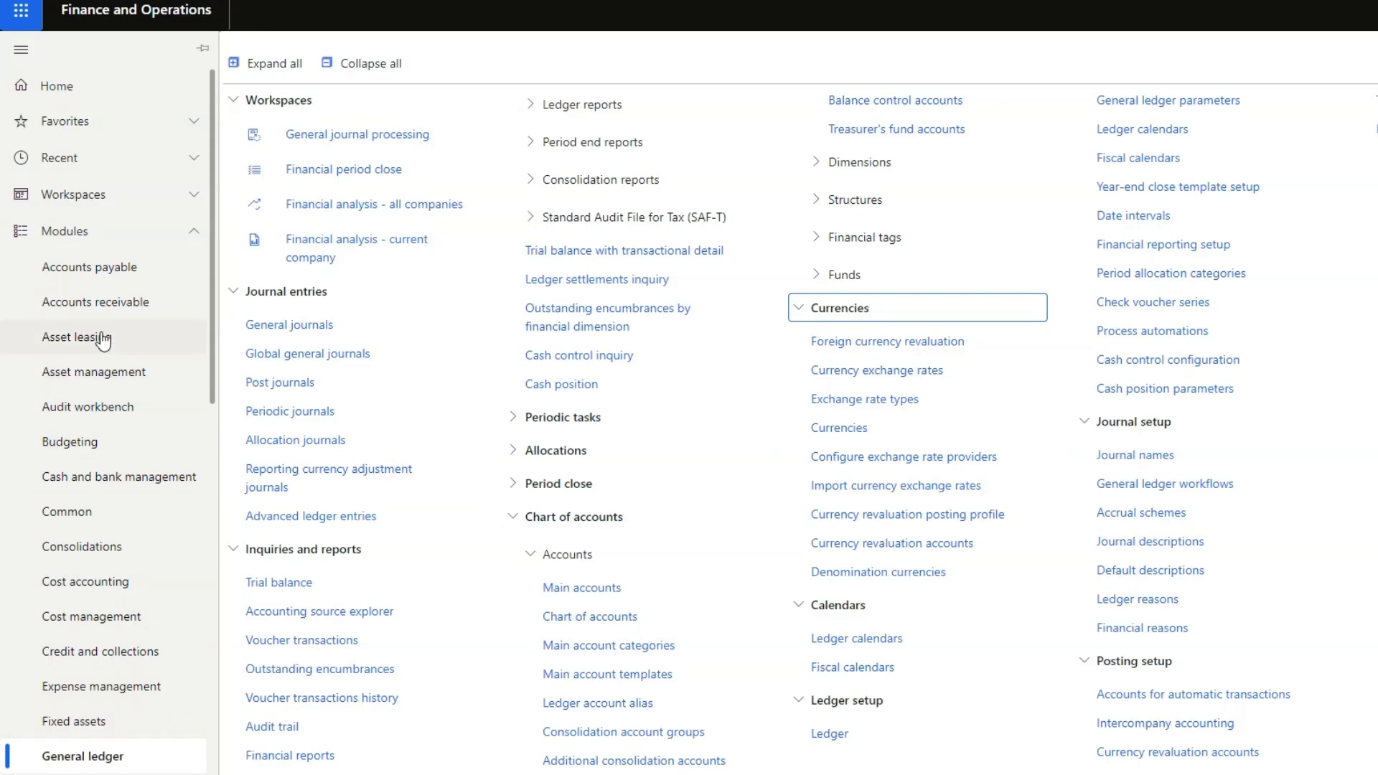
scroll(118, 603, down, 2)
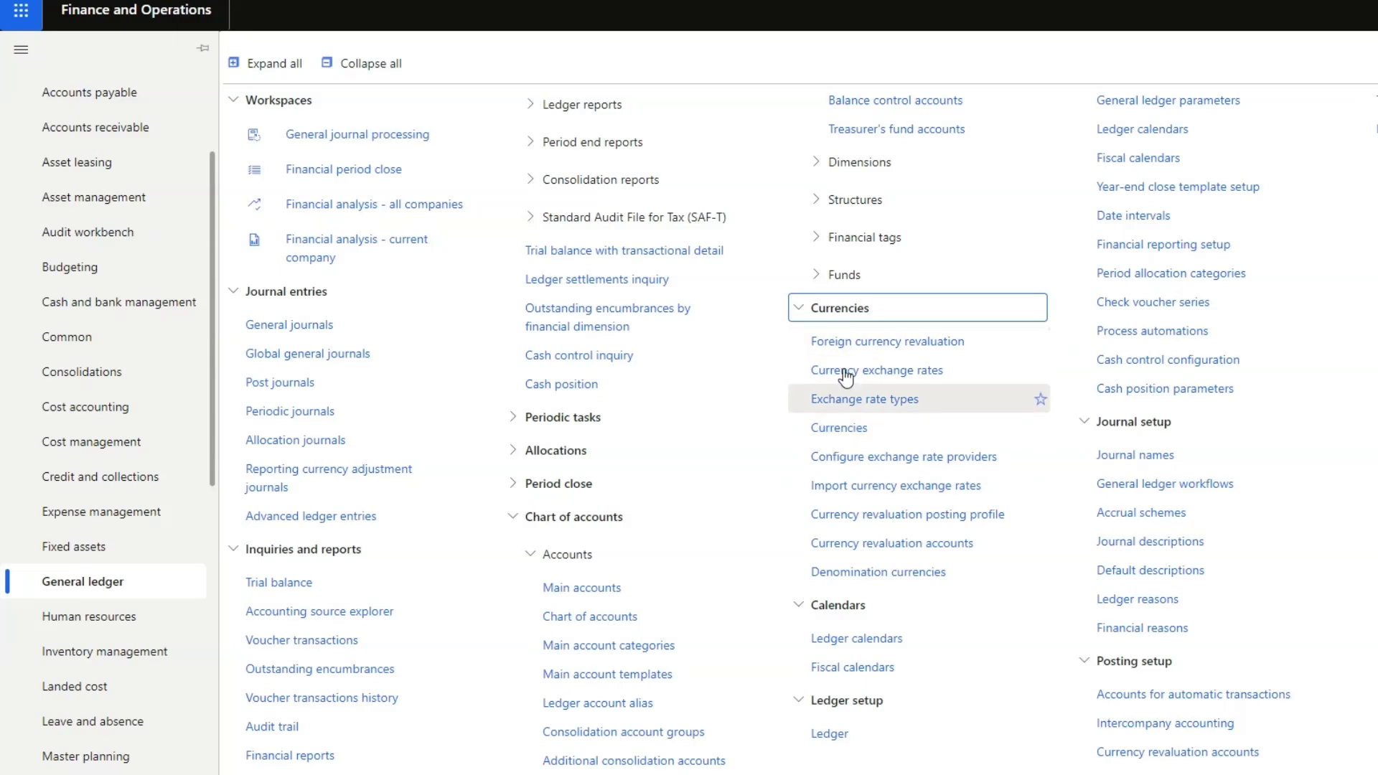
click(847, 429)
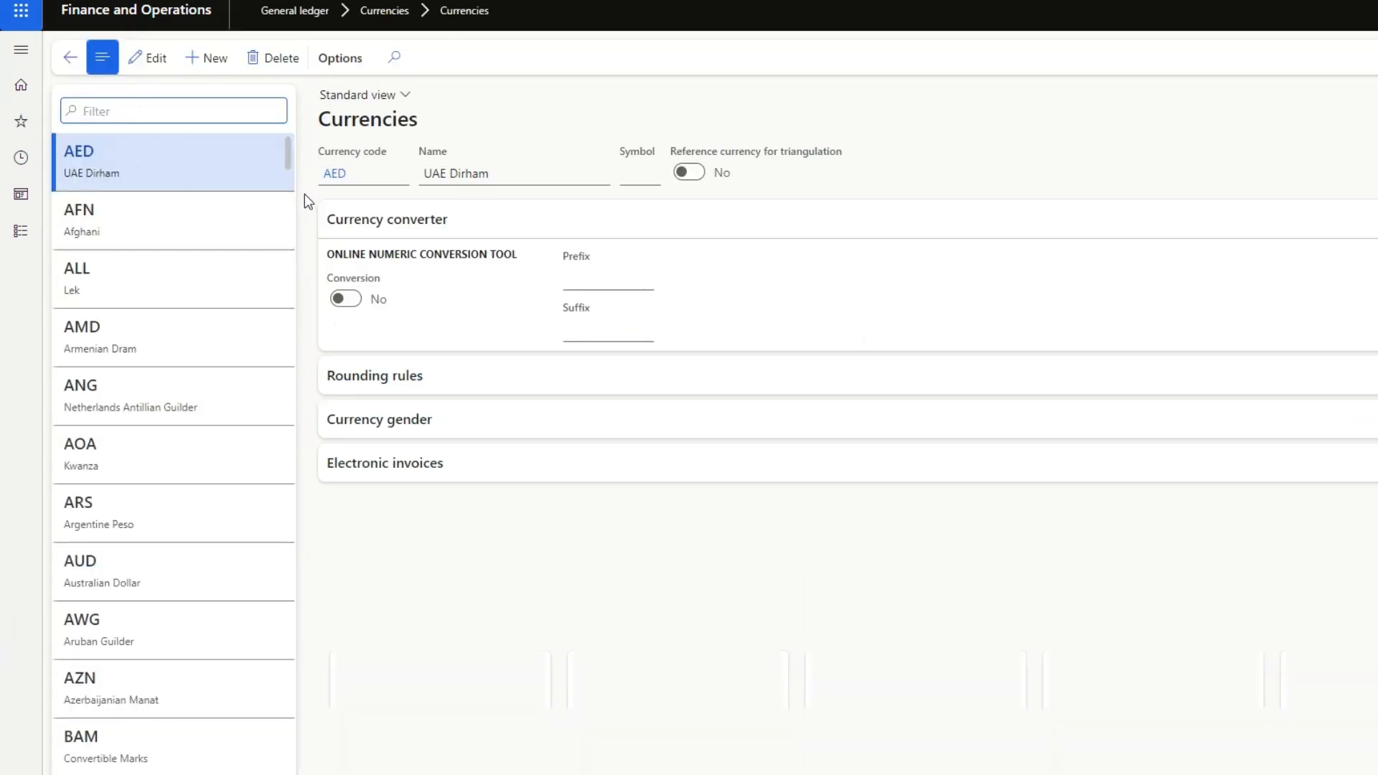
Look through the rounding rules of the first currencies in the list, from AED to ANG.
click(173, 211)
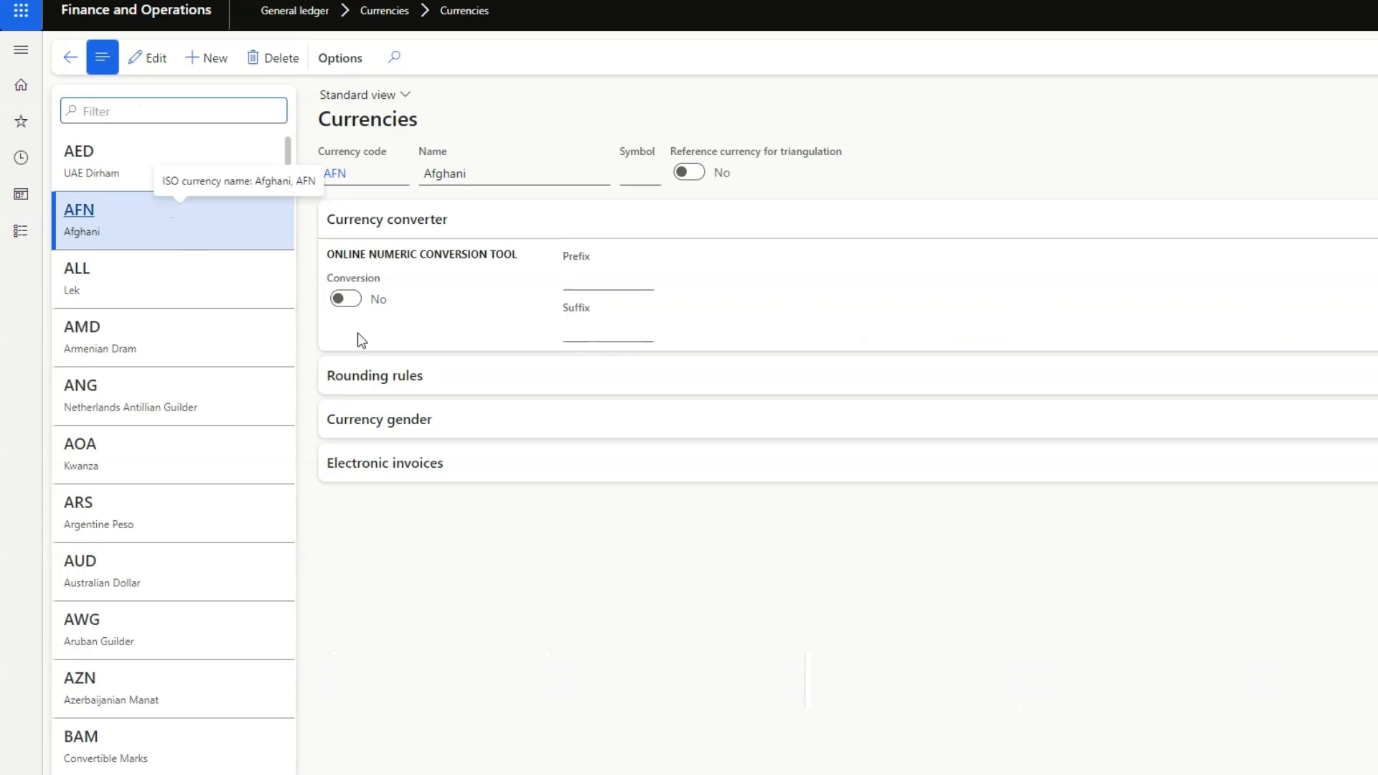
click(423, 375)
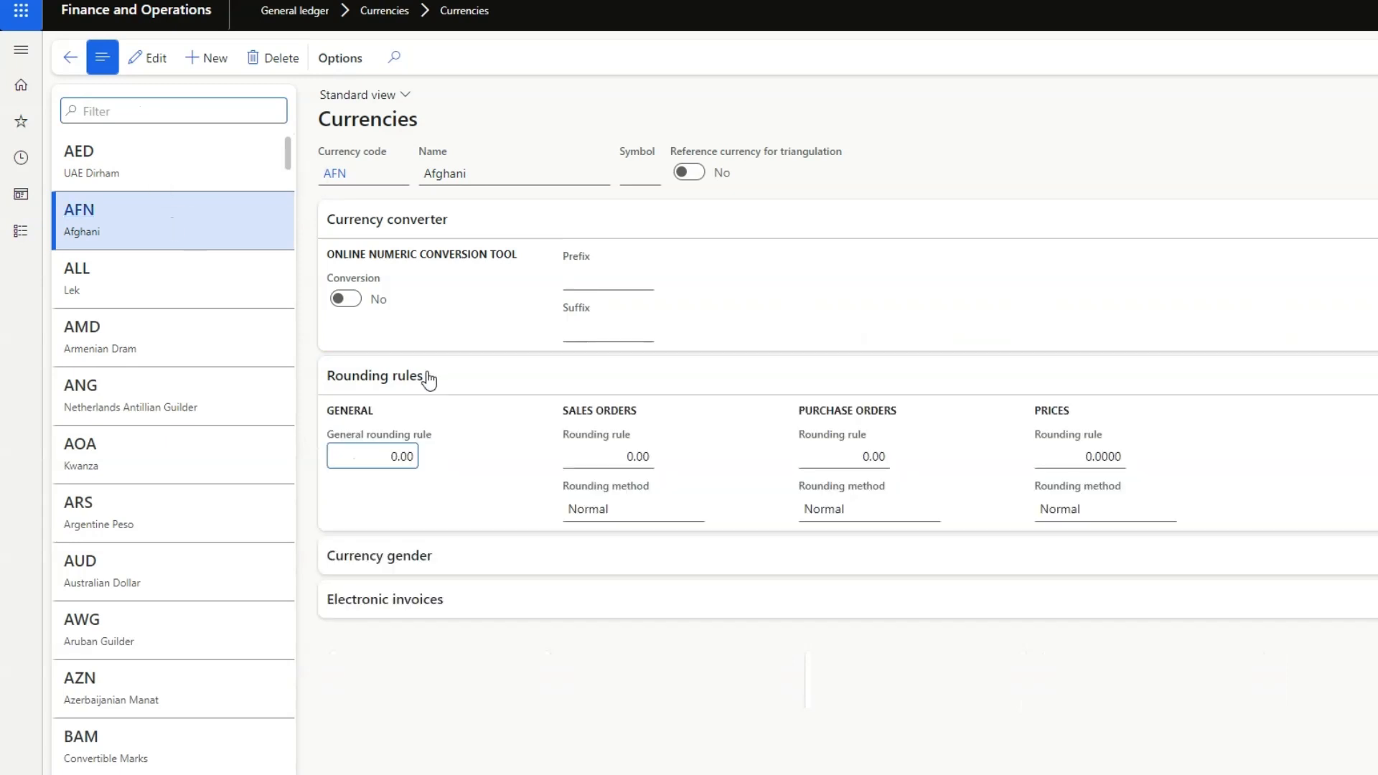
click(127, 149)
click(143, 231)
click(136, 288)
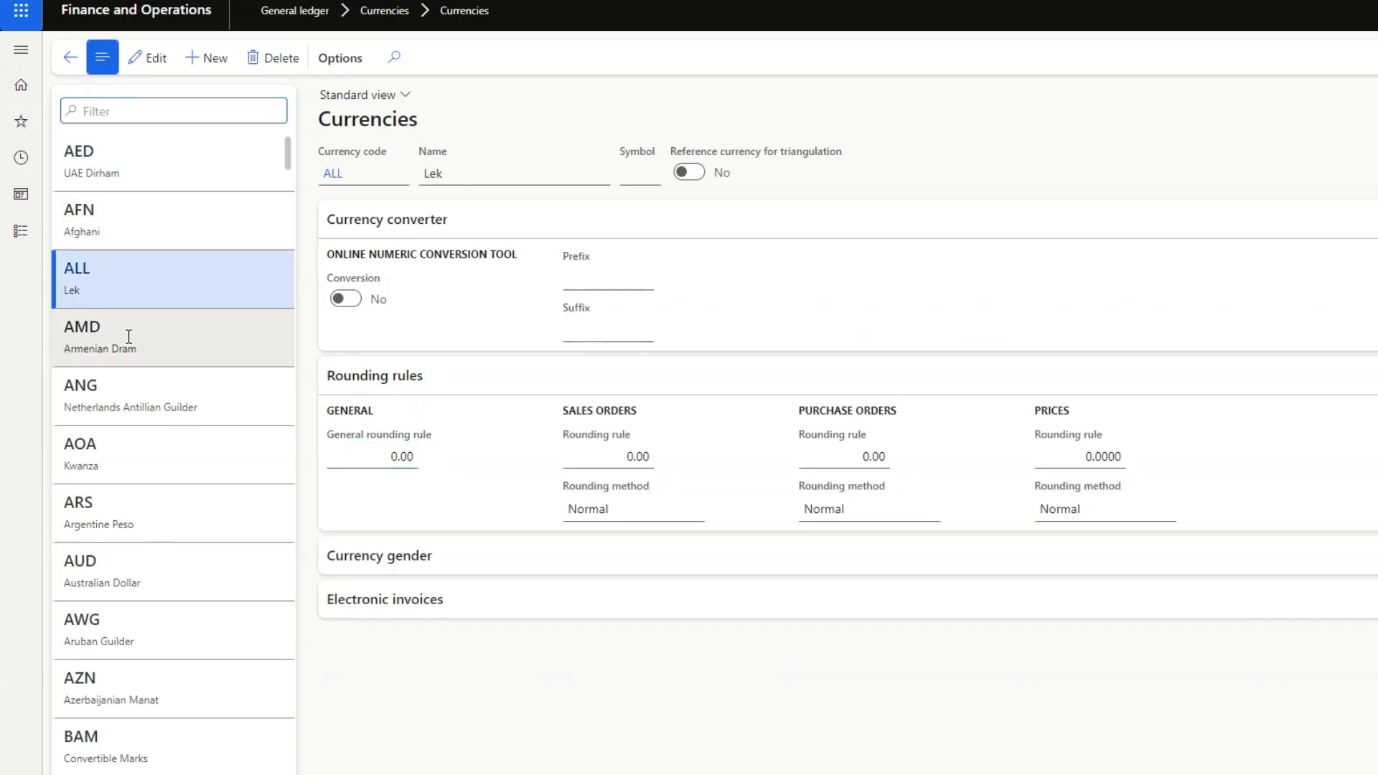
click(129, 338)
click(143, 388)
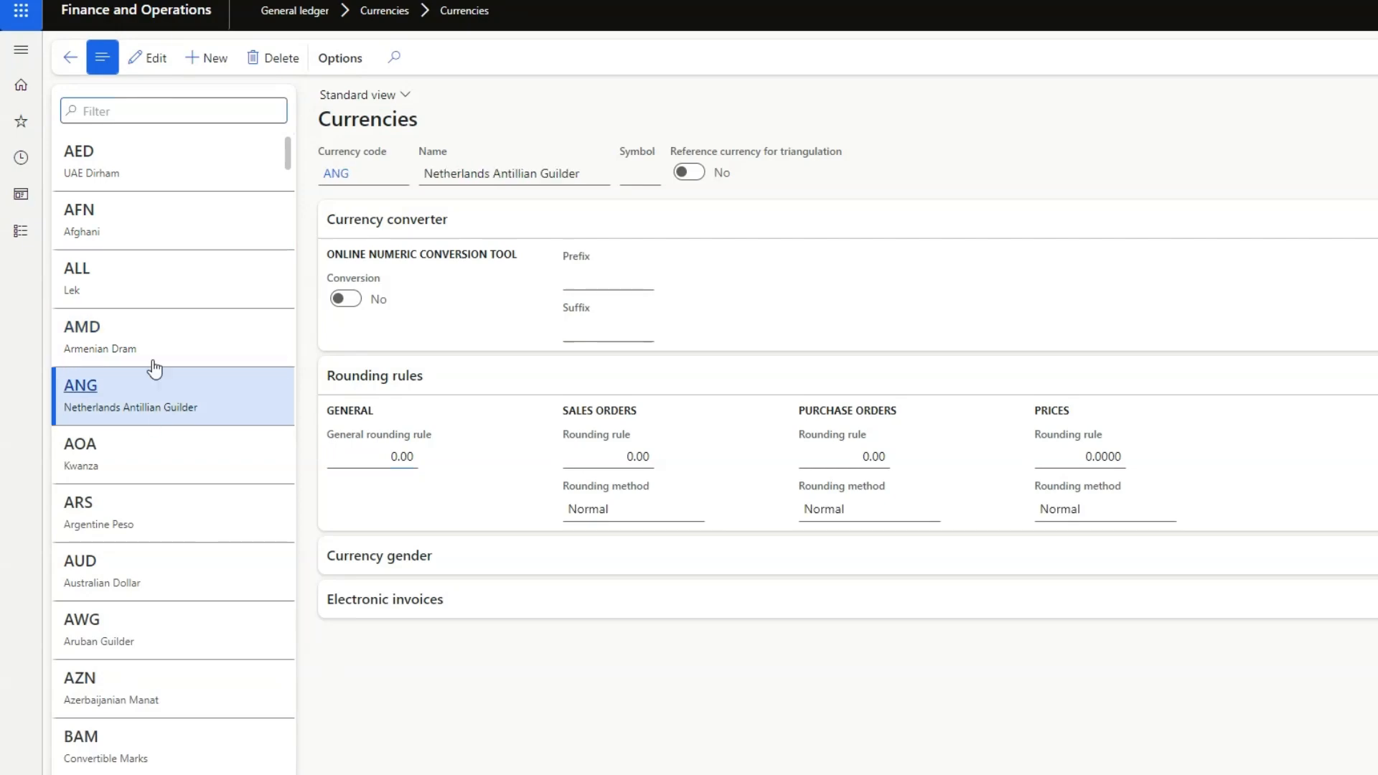
Leave the currencies list and open the General ledger's Currency exchange rates page.
click(69, 59)
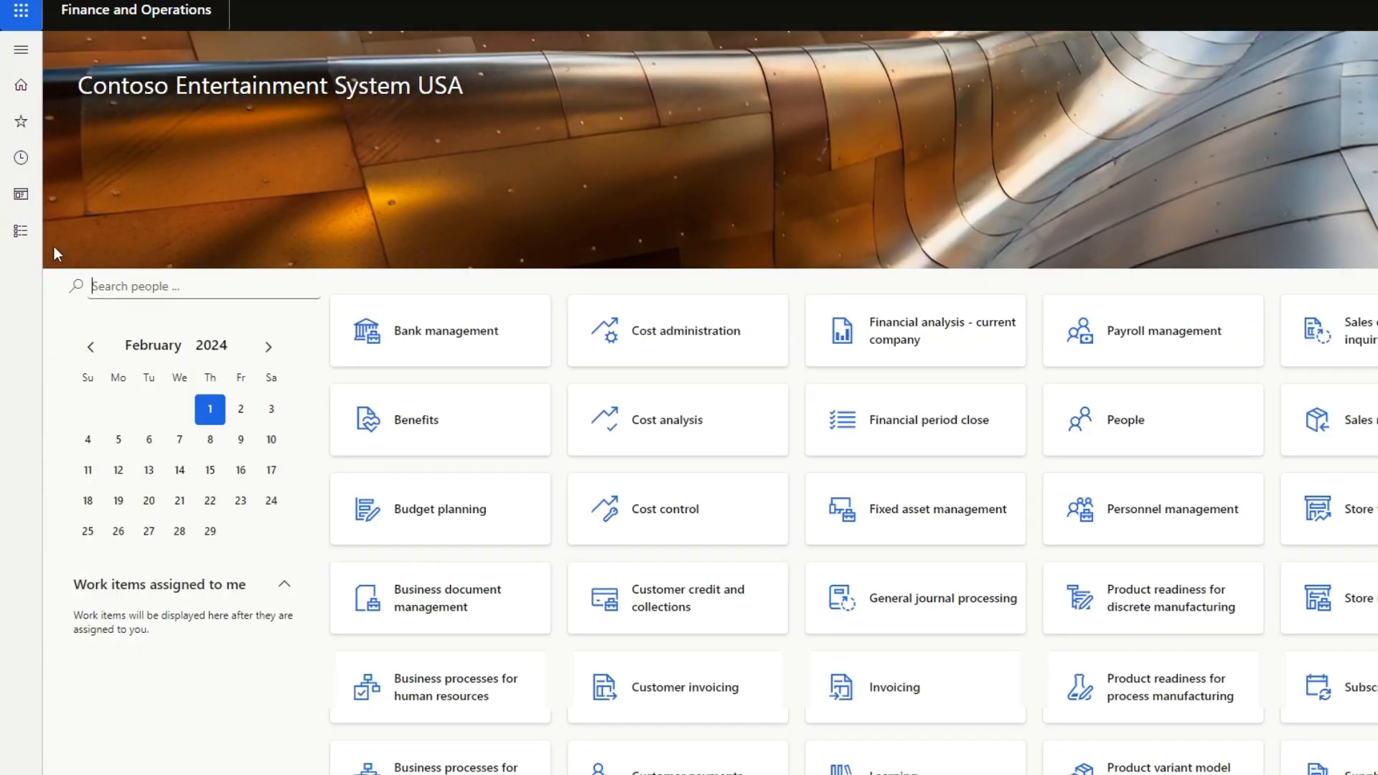
click(21, 230)
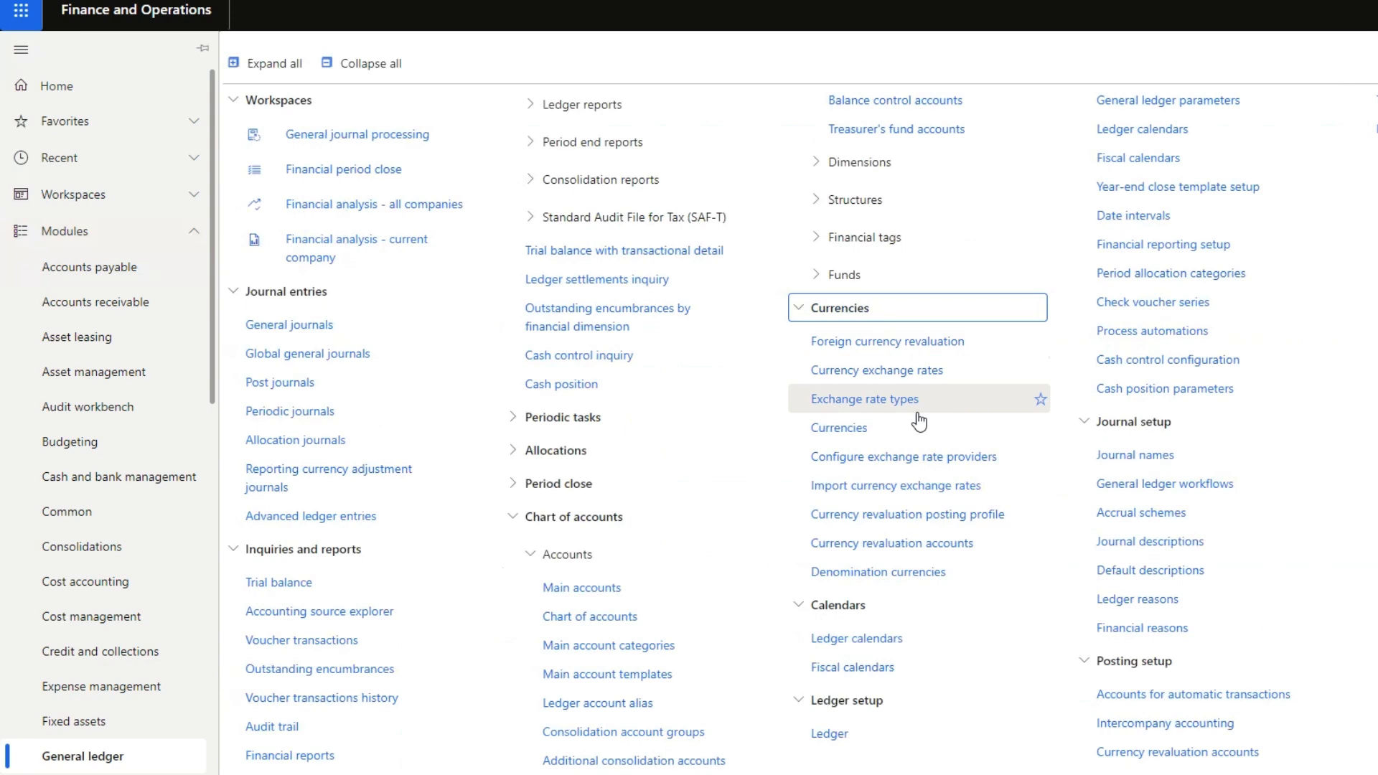
click(871, 370)
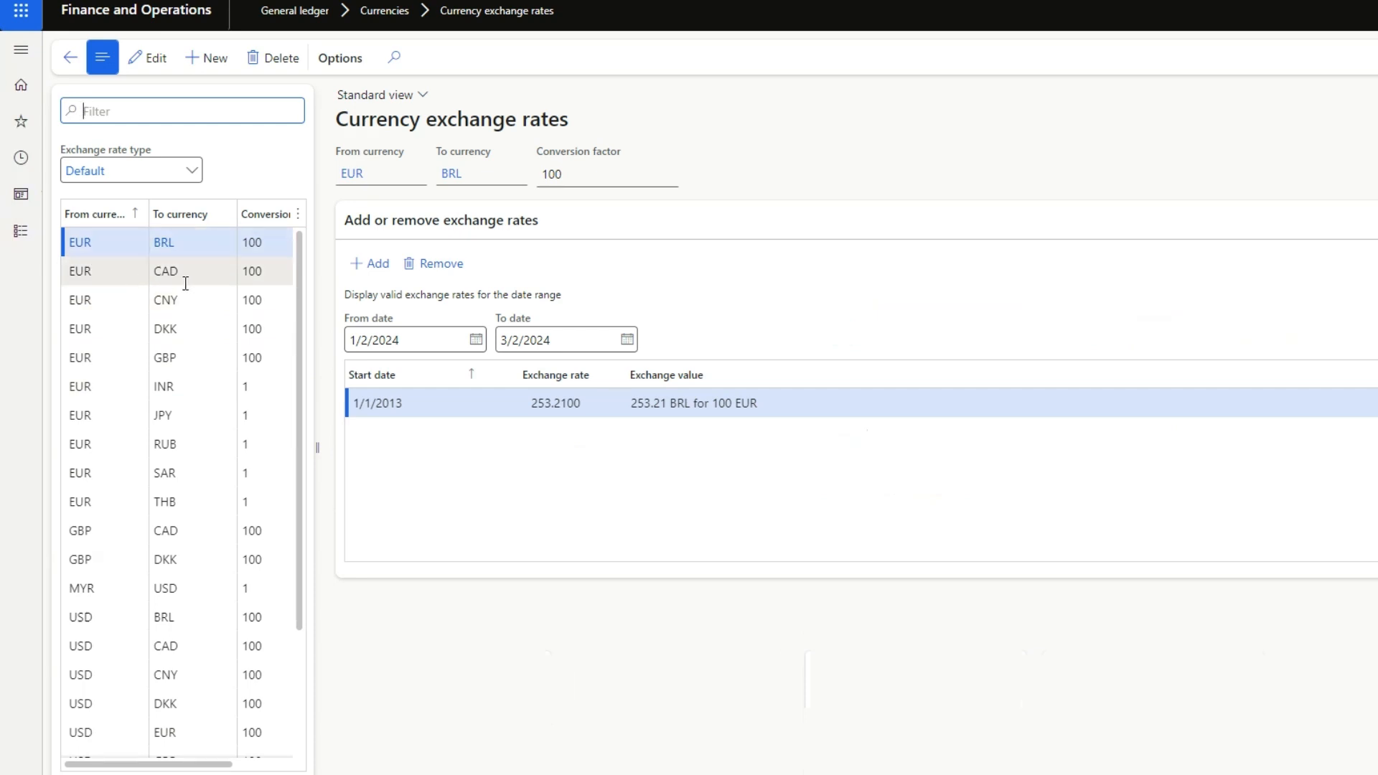
Set the From date of the displayed exchange rates to 1/2/2022 and clear it again.
click(366, 338)
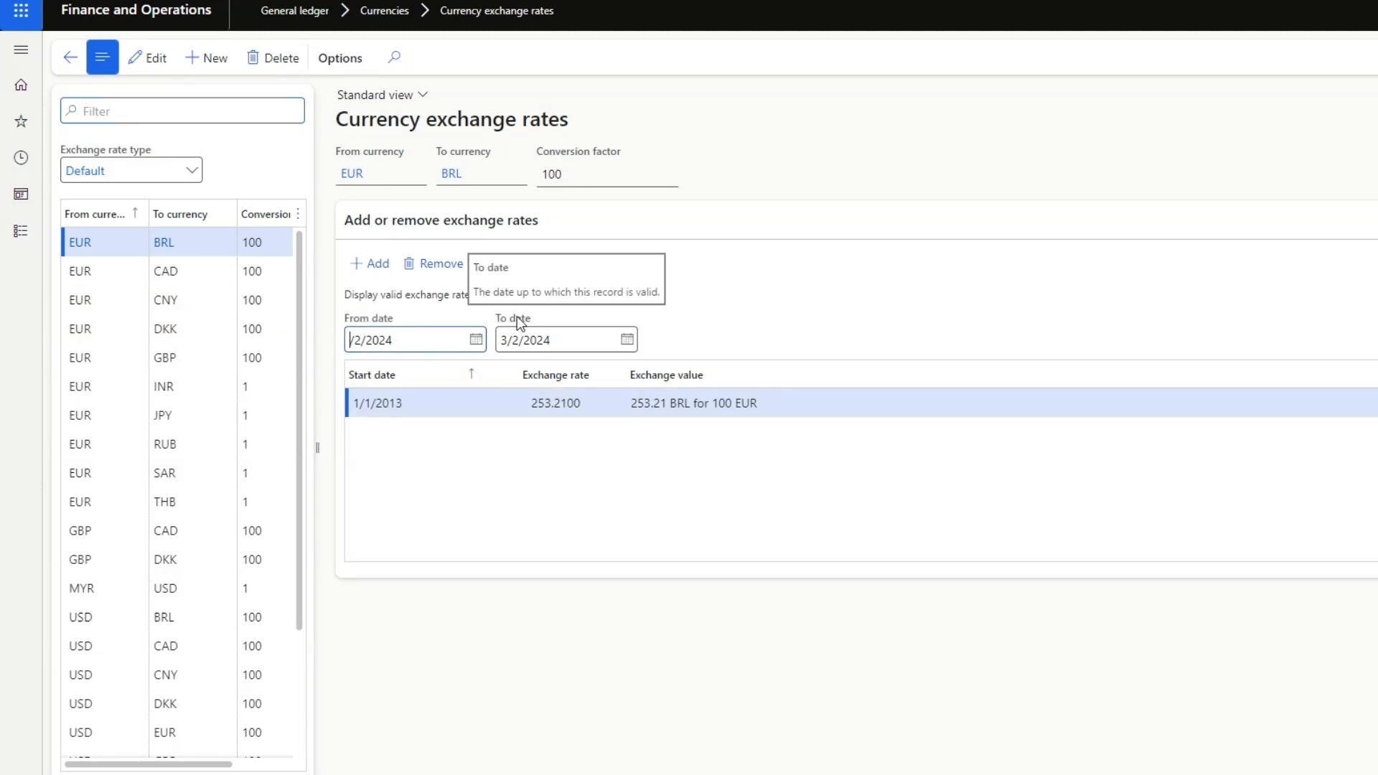
text(1)
key(Delete)
key(Delete)
key(Delete)
key(ctrl+a)
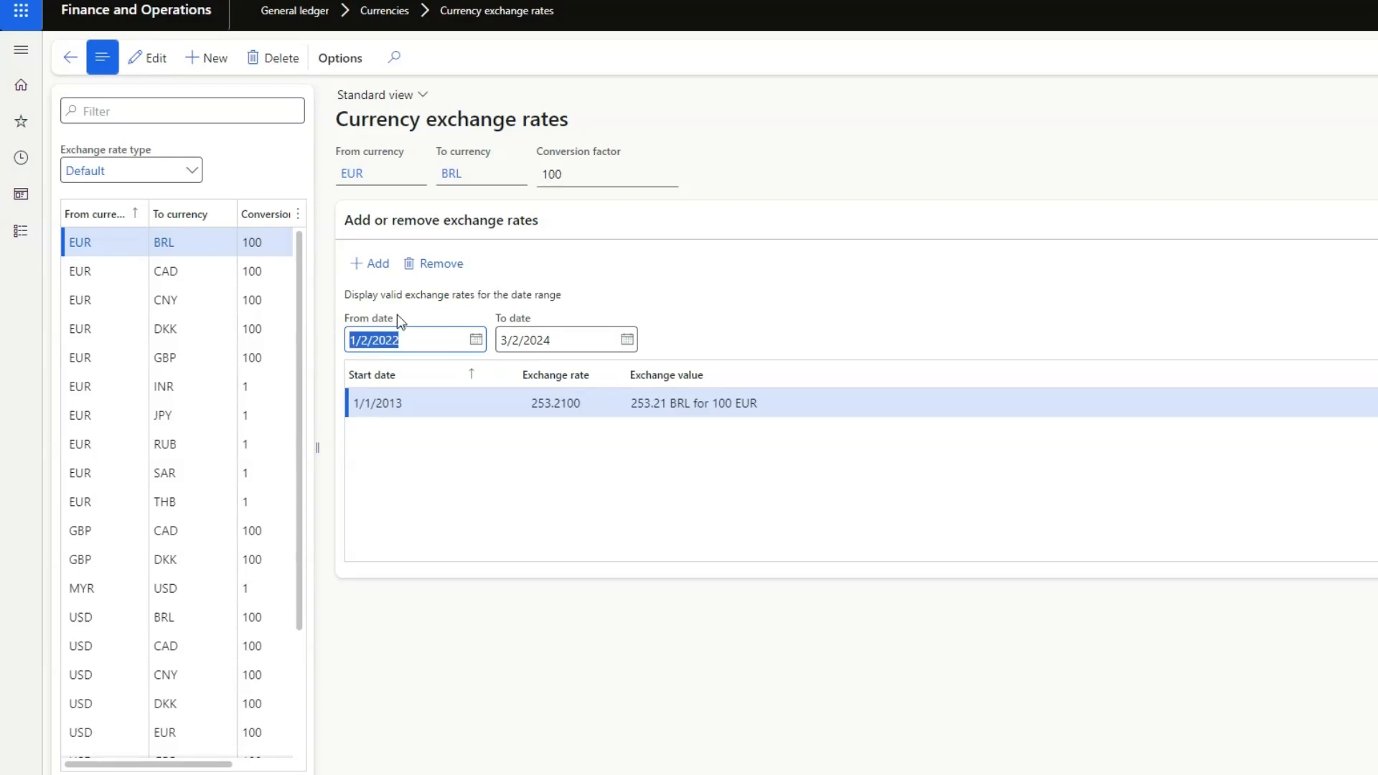
click(444, 343)
drag(419, 338, 302, 325)
key(BackSpace)
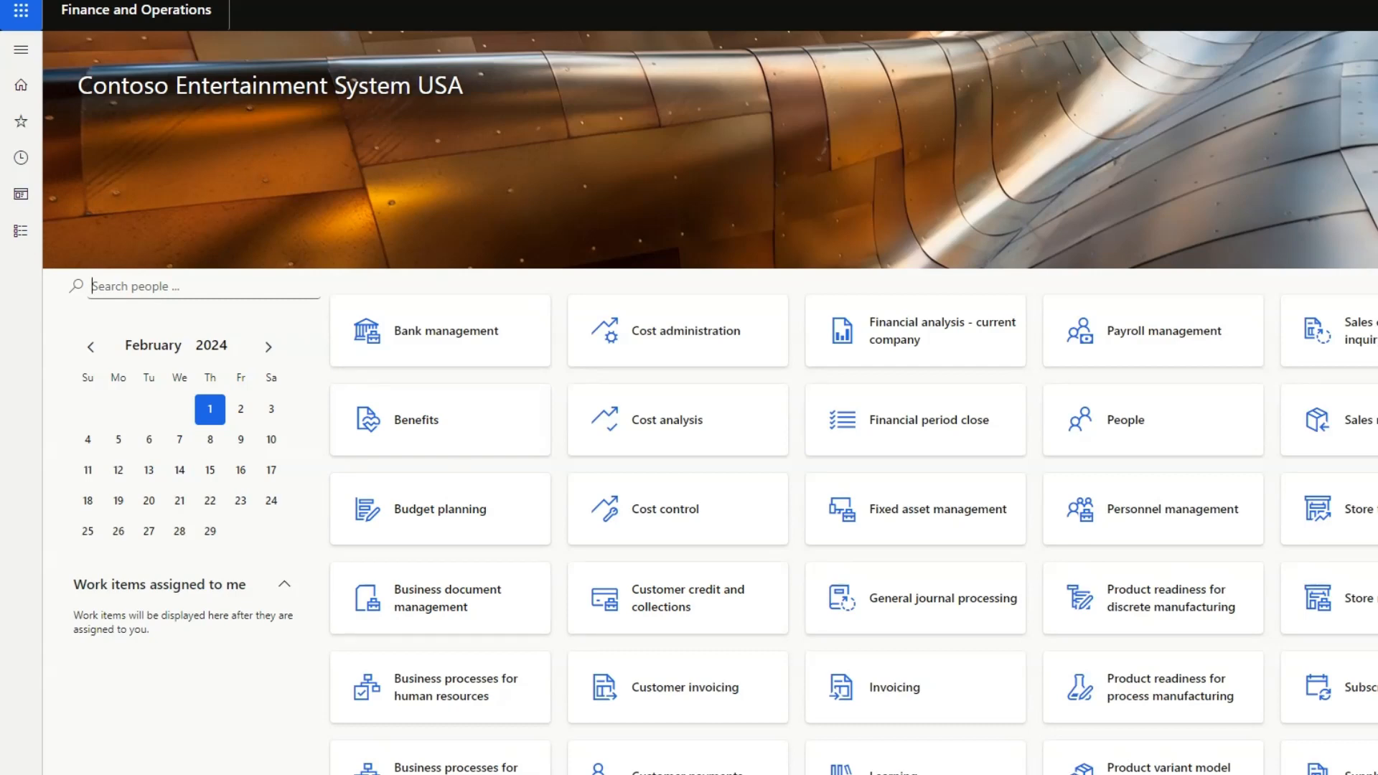
Open the exchange rate provider configuration and view the providers available for a new entry, without adding one.
click(21, 231)
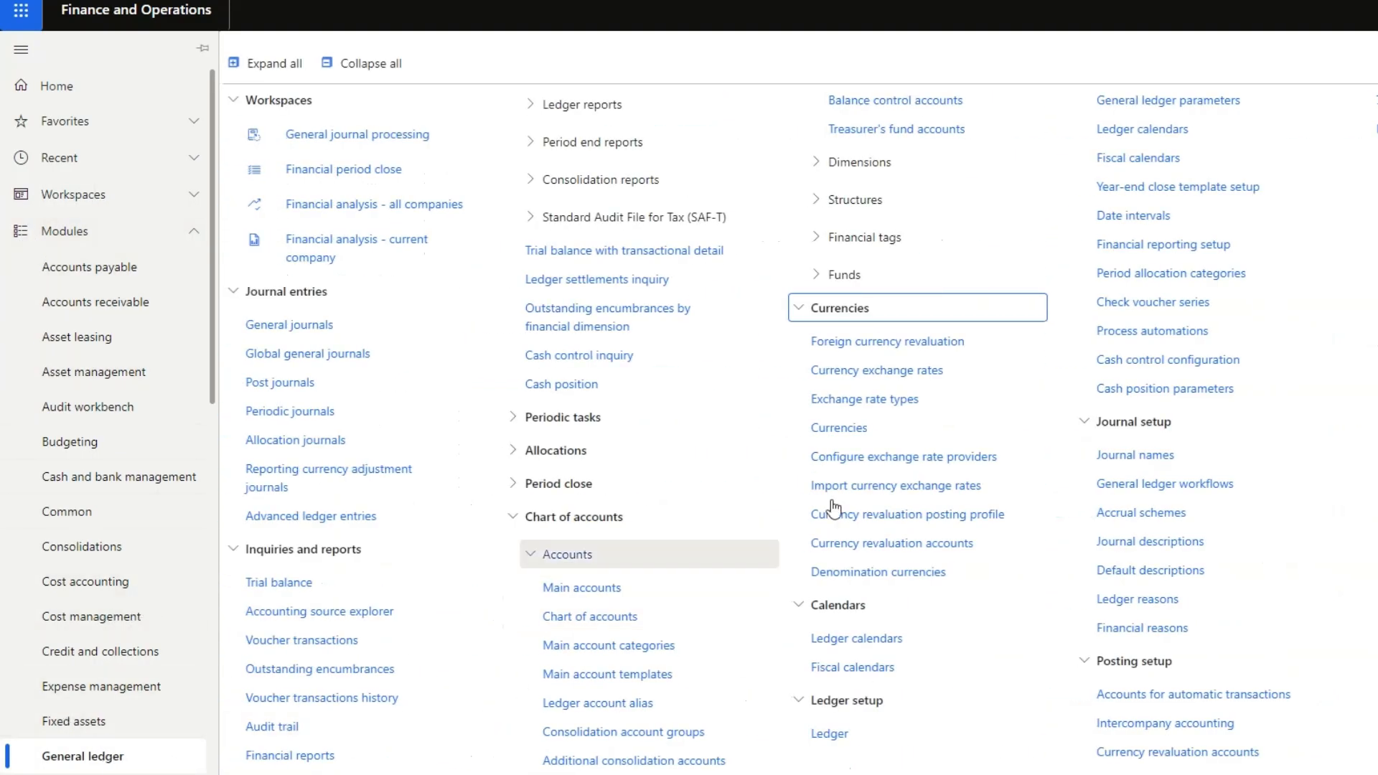
click(835, 459)
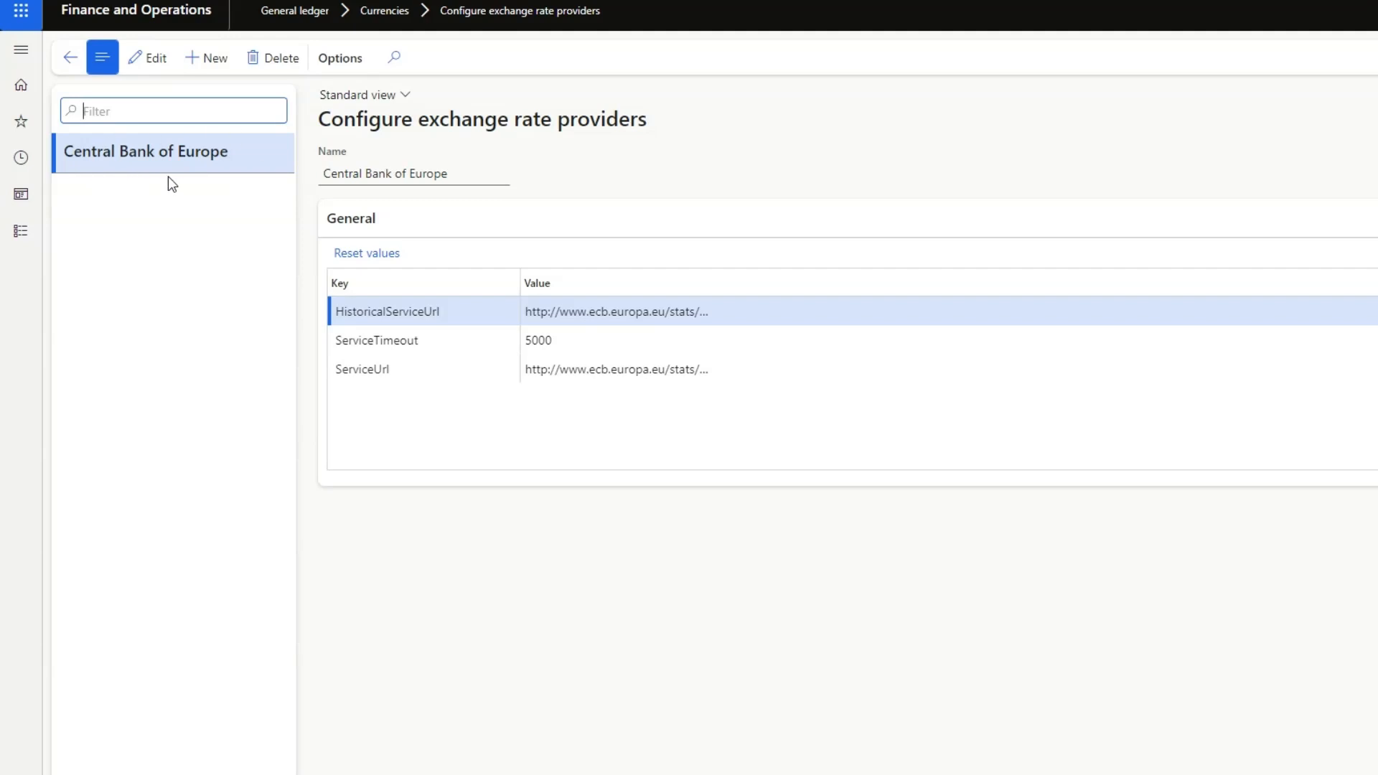
click(209, 58)
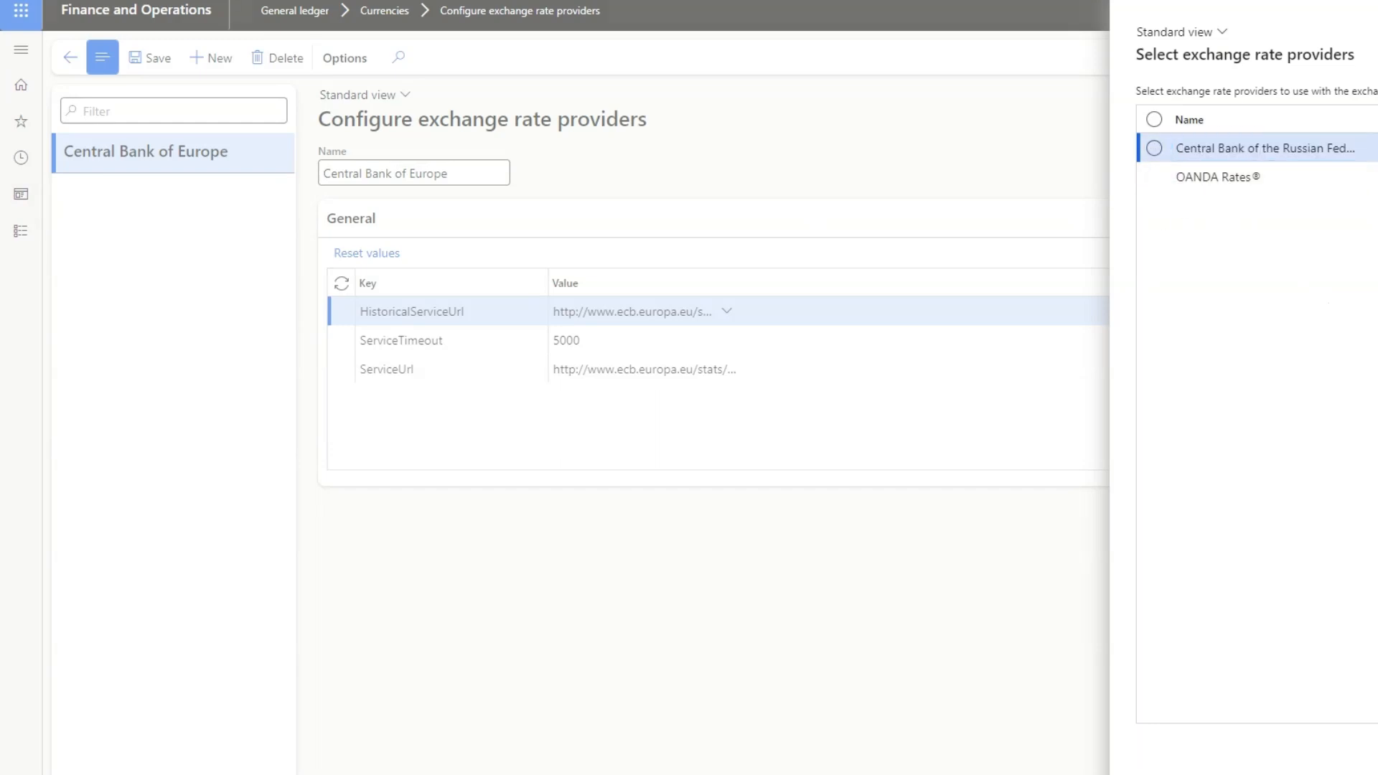
key(Escape)
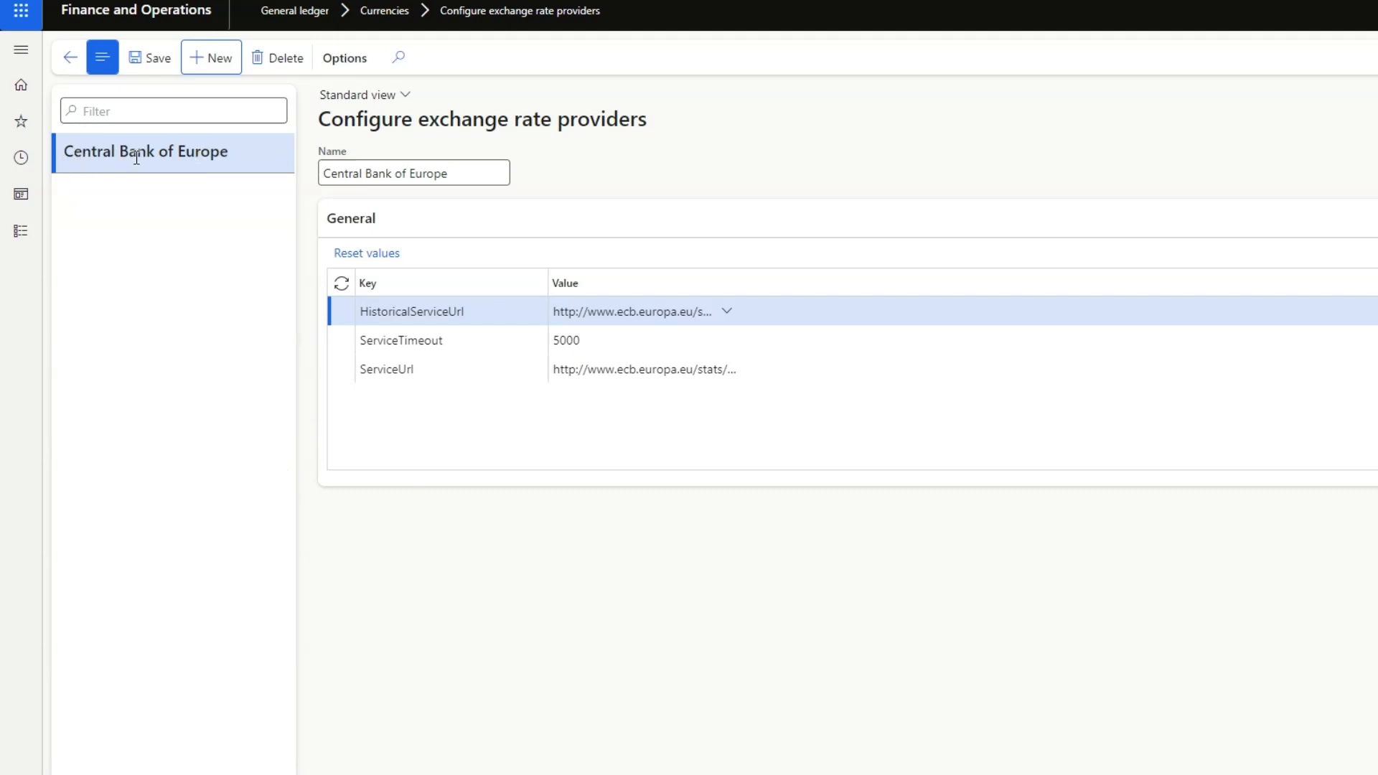
Open the General ledger's Exchange rate types page and select the Default and TEST-EXC types in turn.
click(69, 59)
click(24, 234)
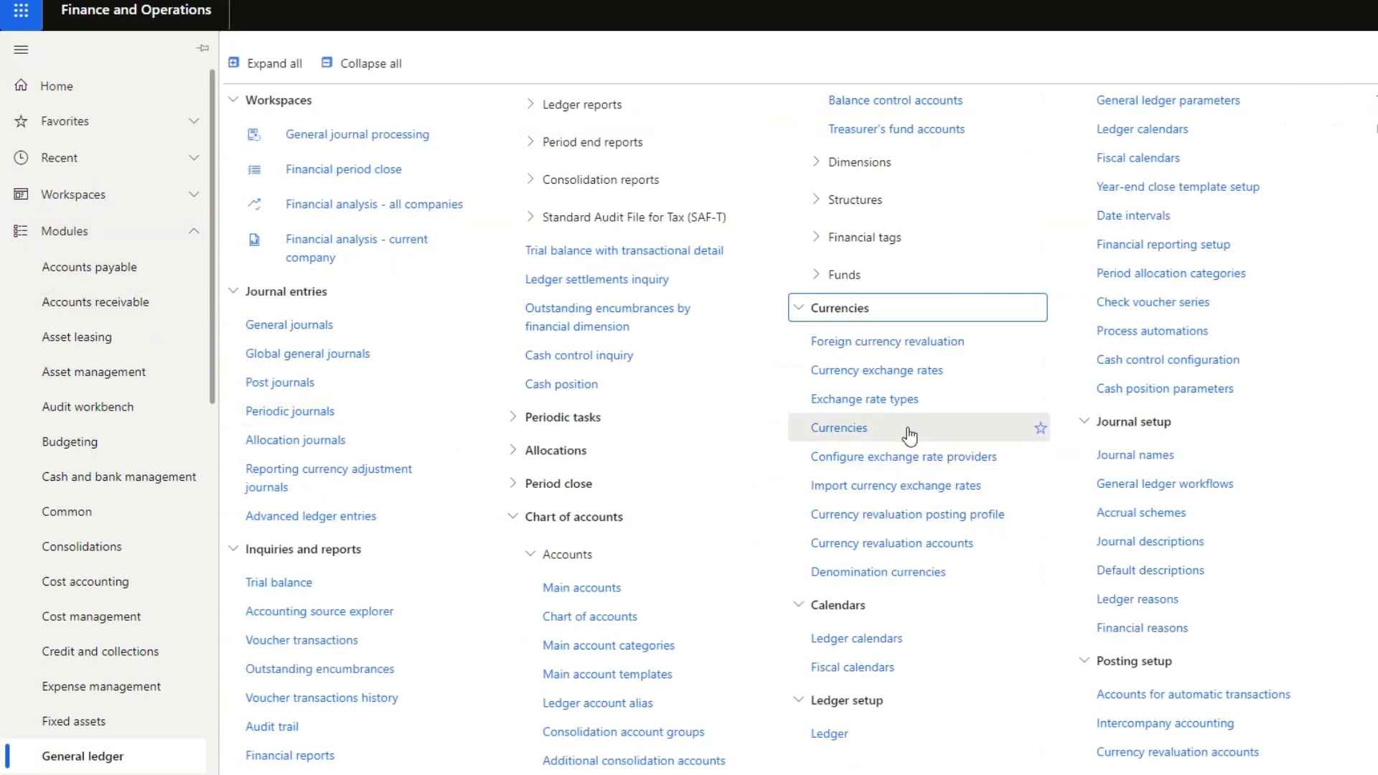
click(856, 406)
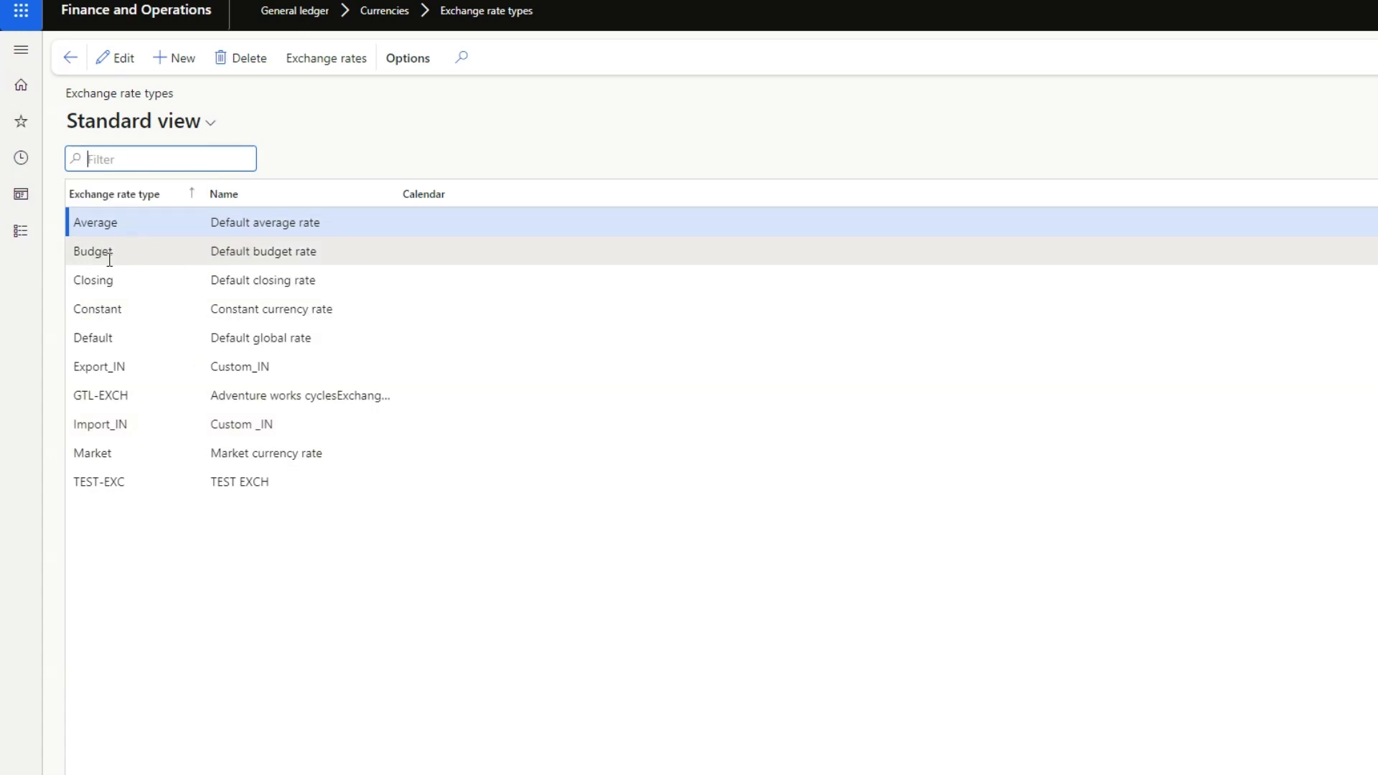
click(115, 339)
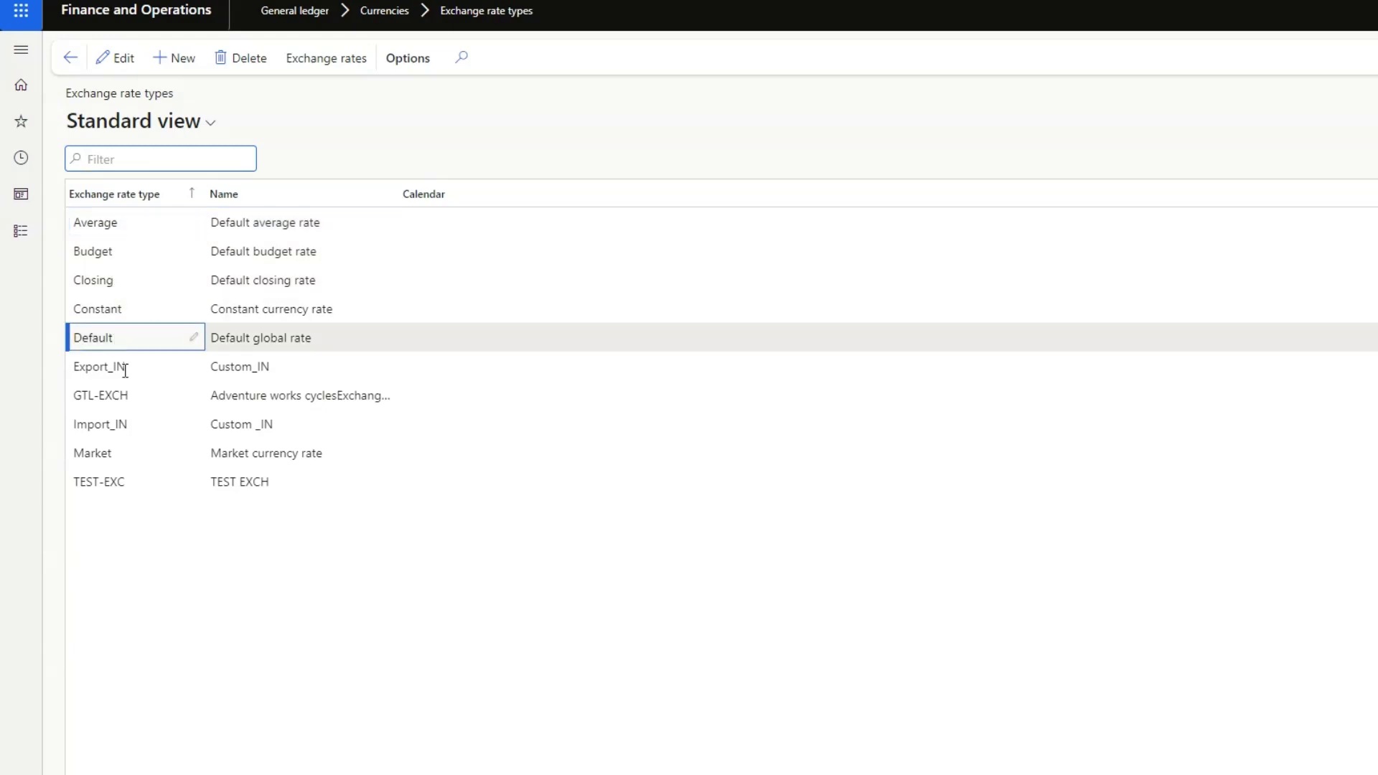
click(112, 485)
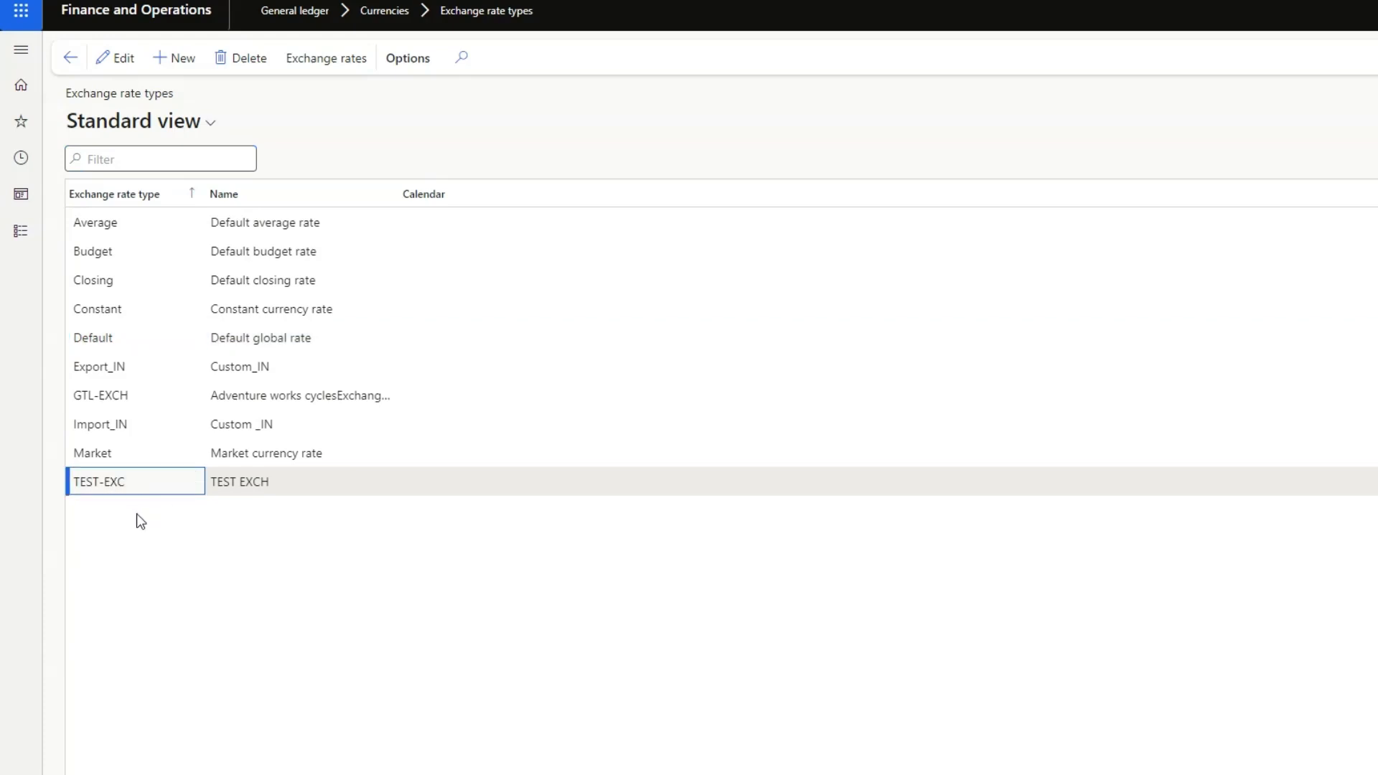
Create and save a new exchange rate type TEST2-EXCH with the name Test 2 Exchange.
click(181, 60)
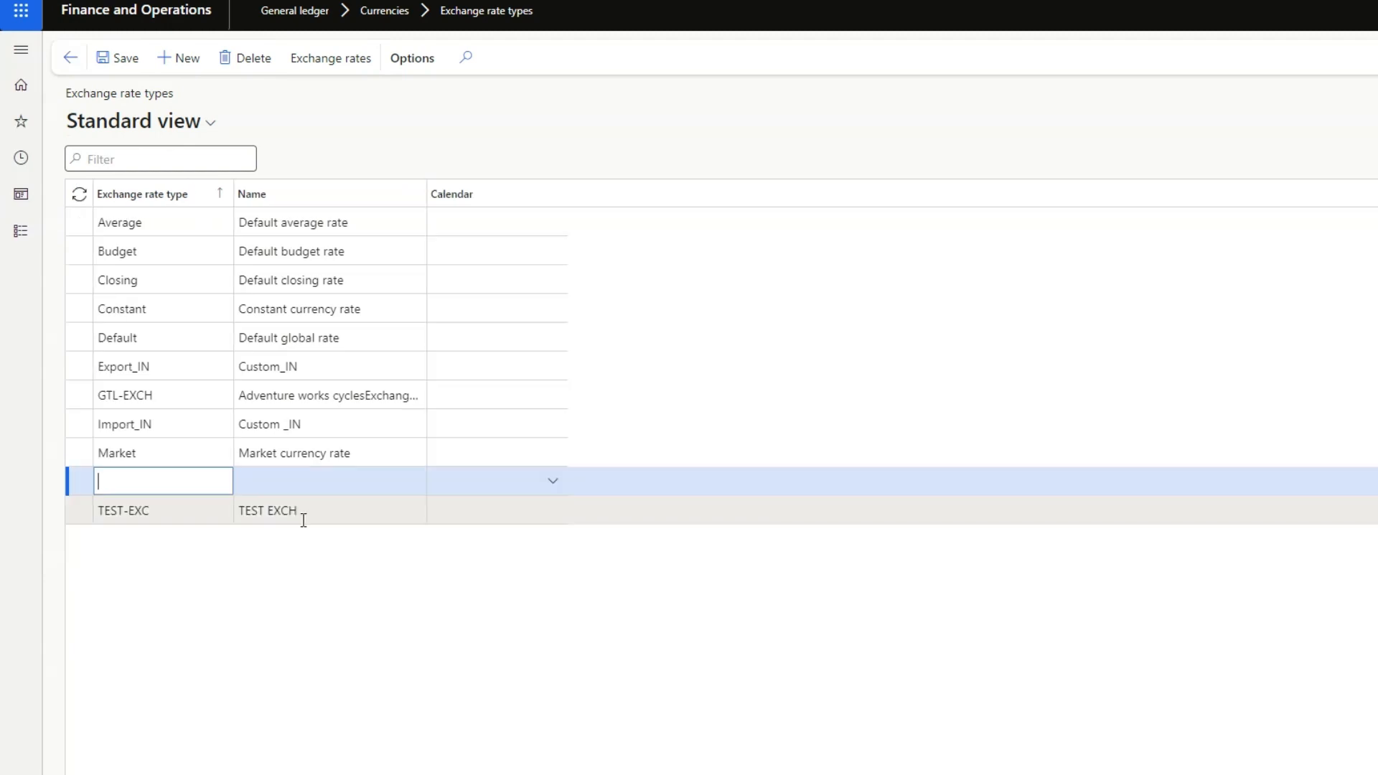
text(TEST2-EX)
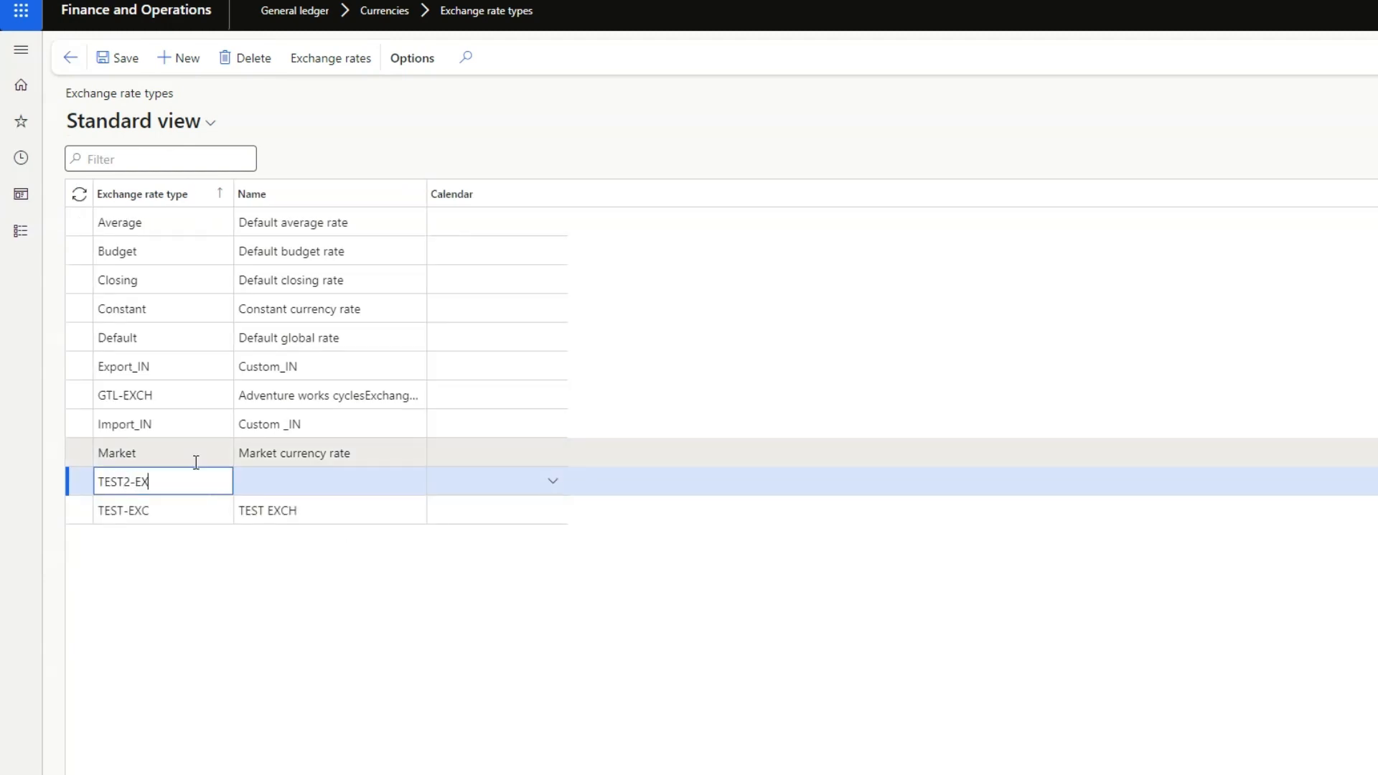
text(CH)
key(Tab)
text(T)
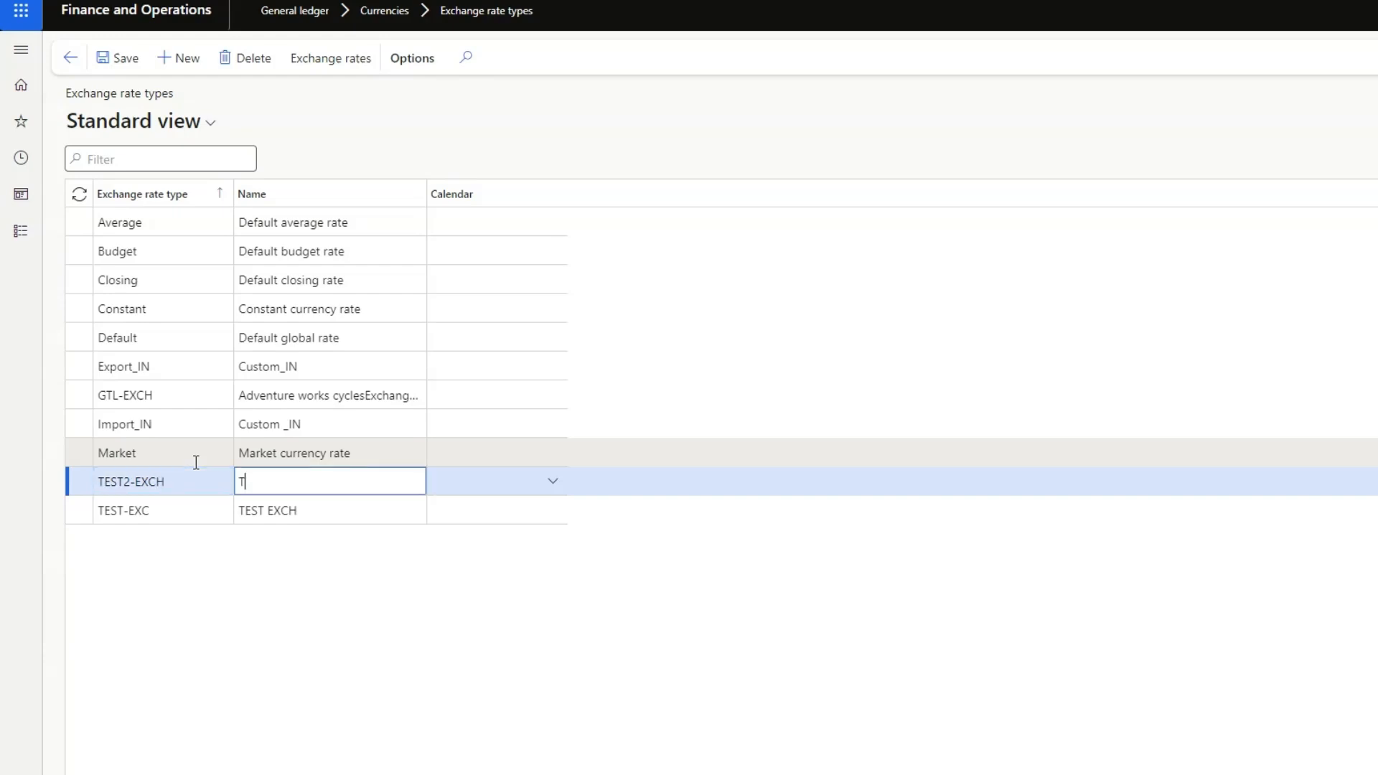
text(est 2 Exchange)
click(170, 483)
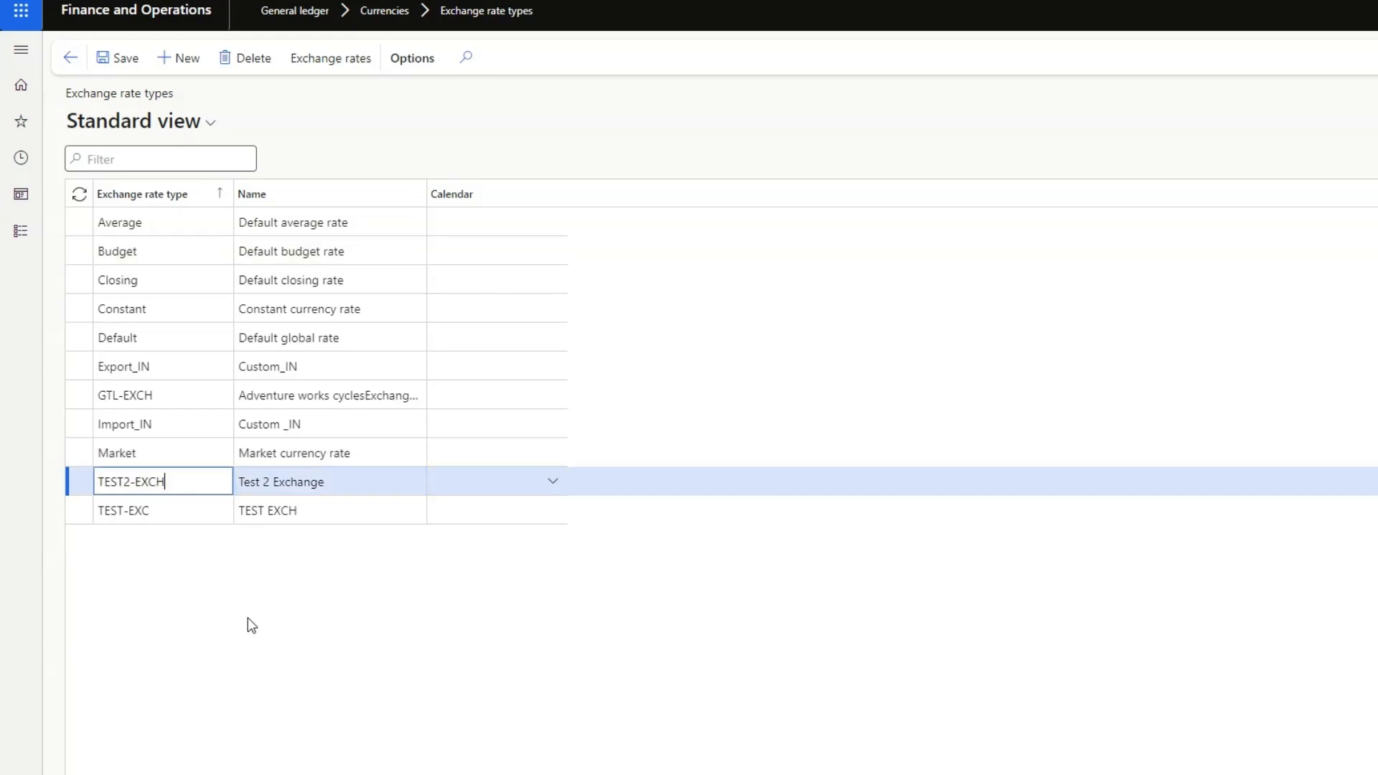
click(117, 58)
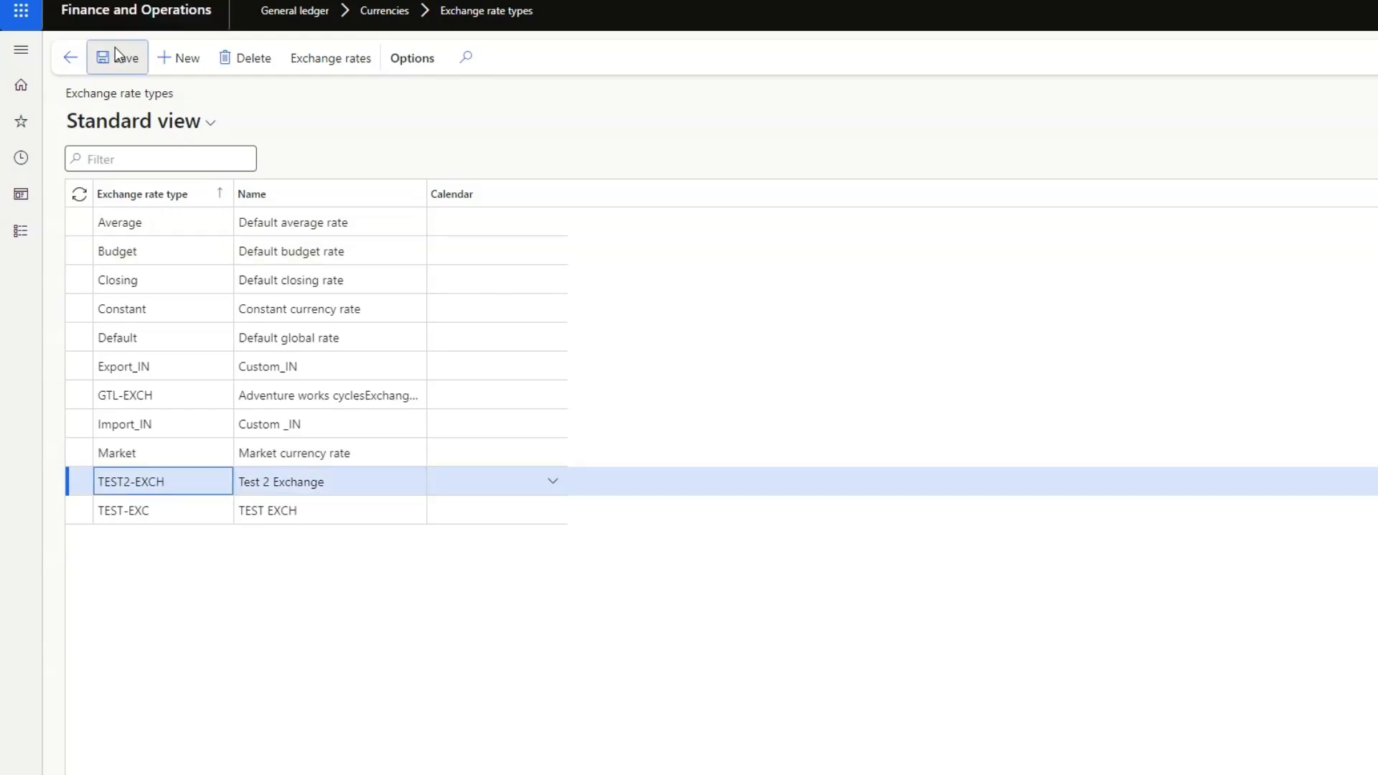
click(277, 482)
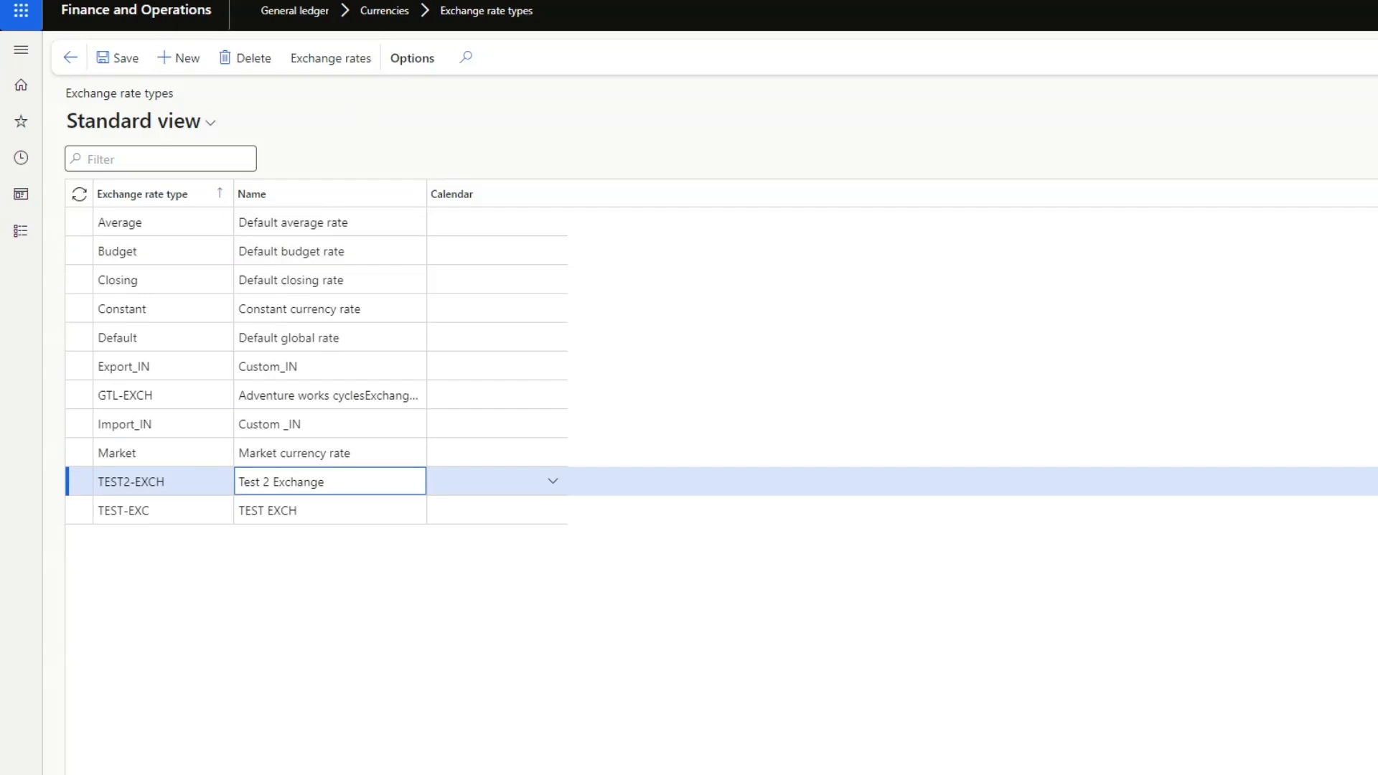
Open the exchange rates of TEST2-EXCH and switch the exchange rate type to Default to view its currency pairs.
click(334, 59)
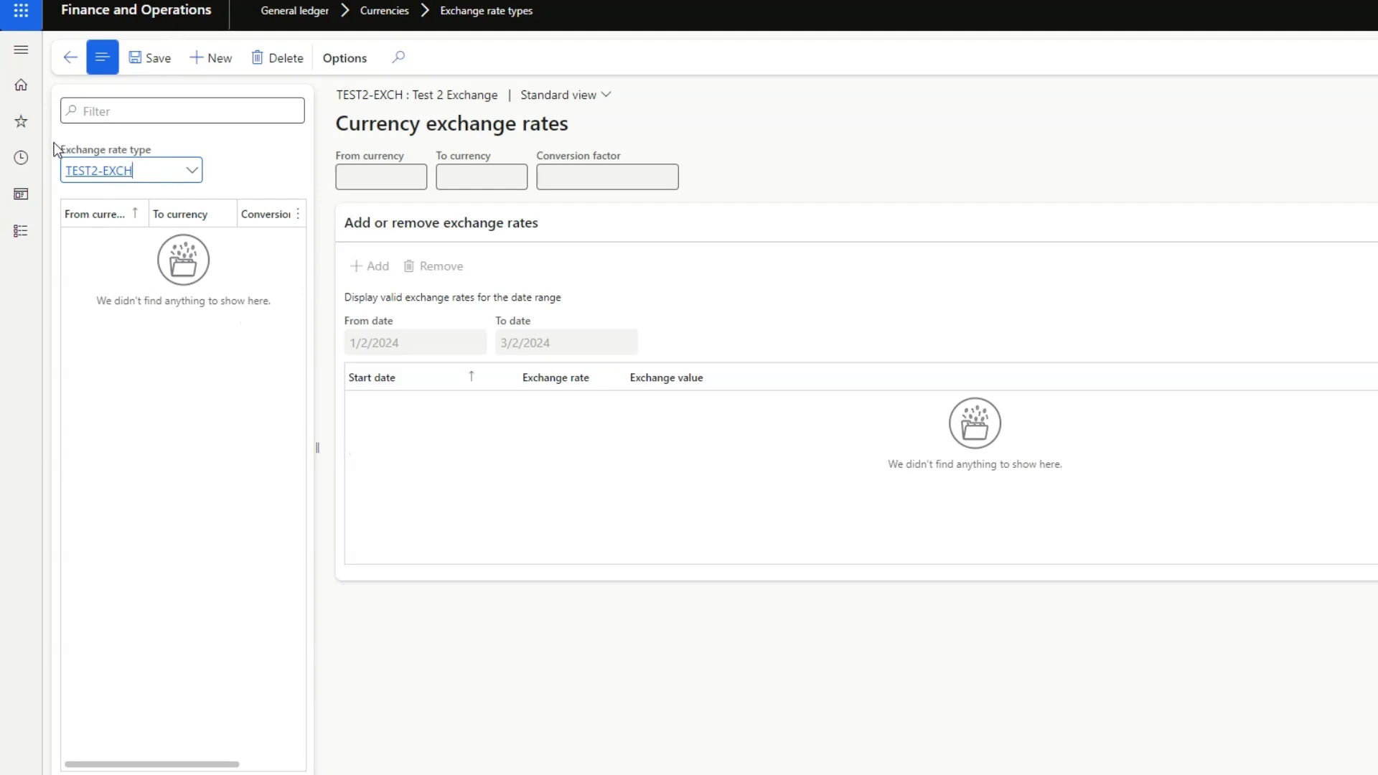
click(193, 172)
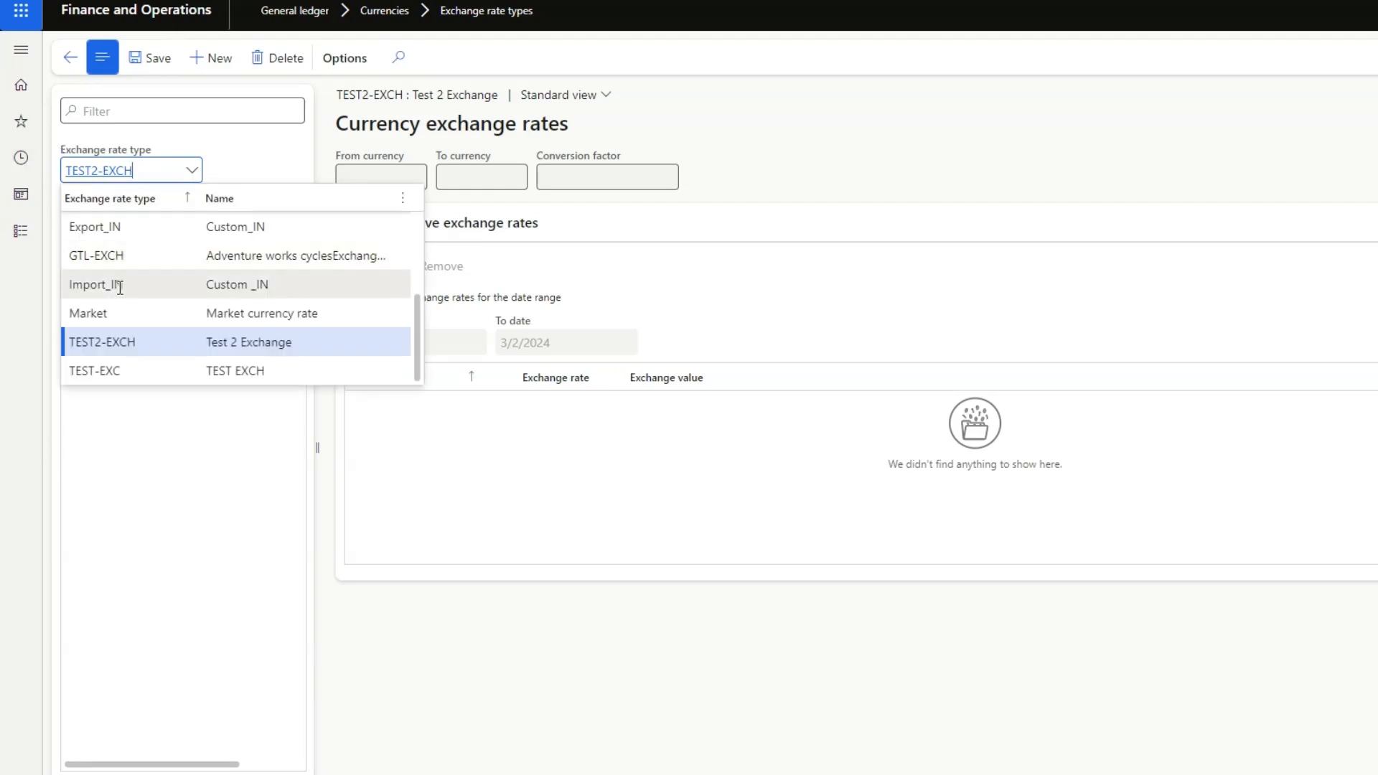
scroll(137, 276, up, 3)
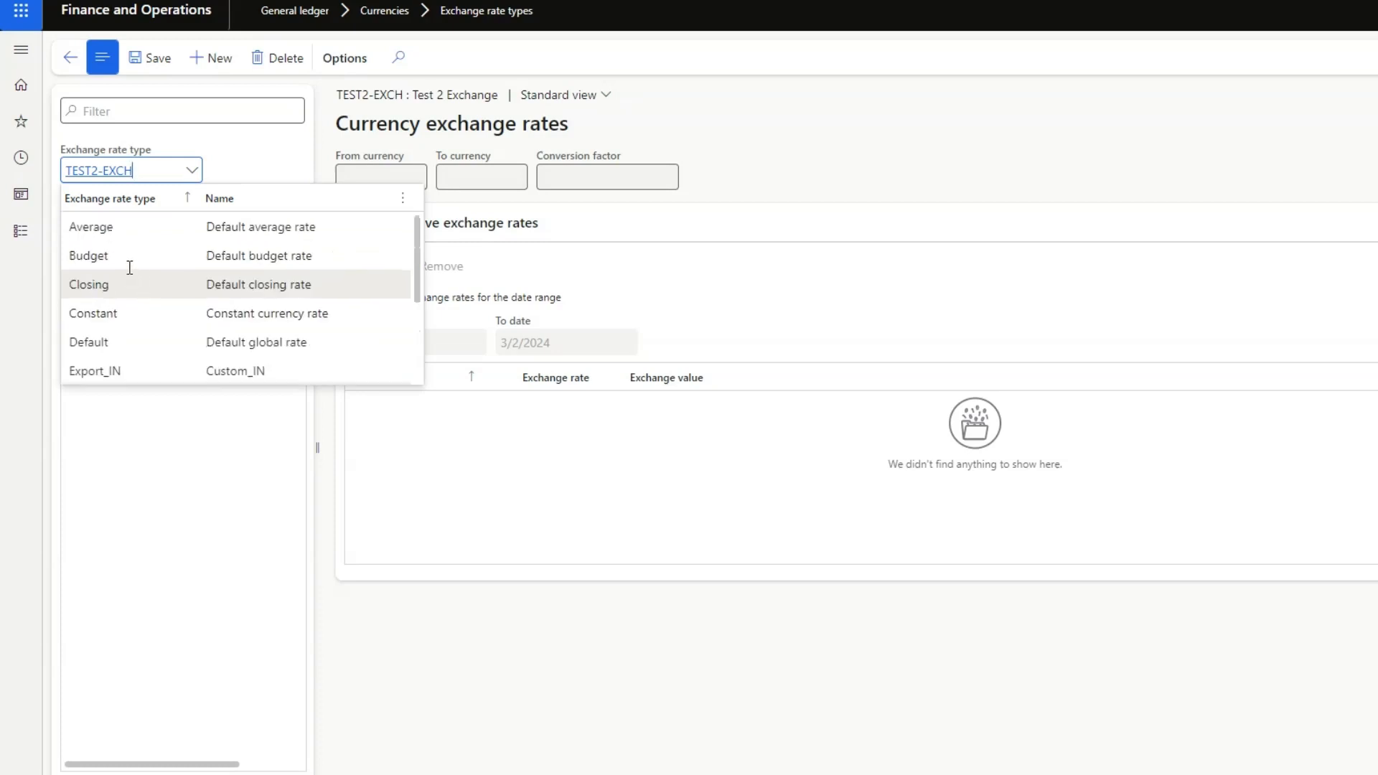
click(132, 343)
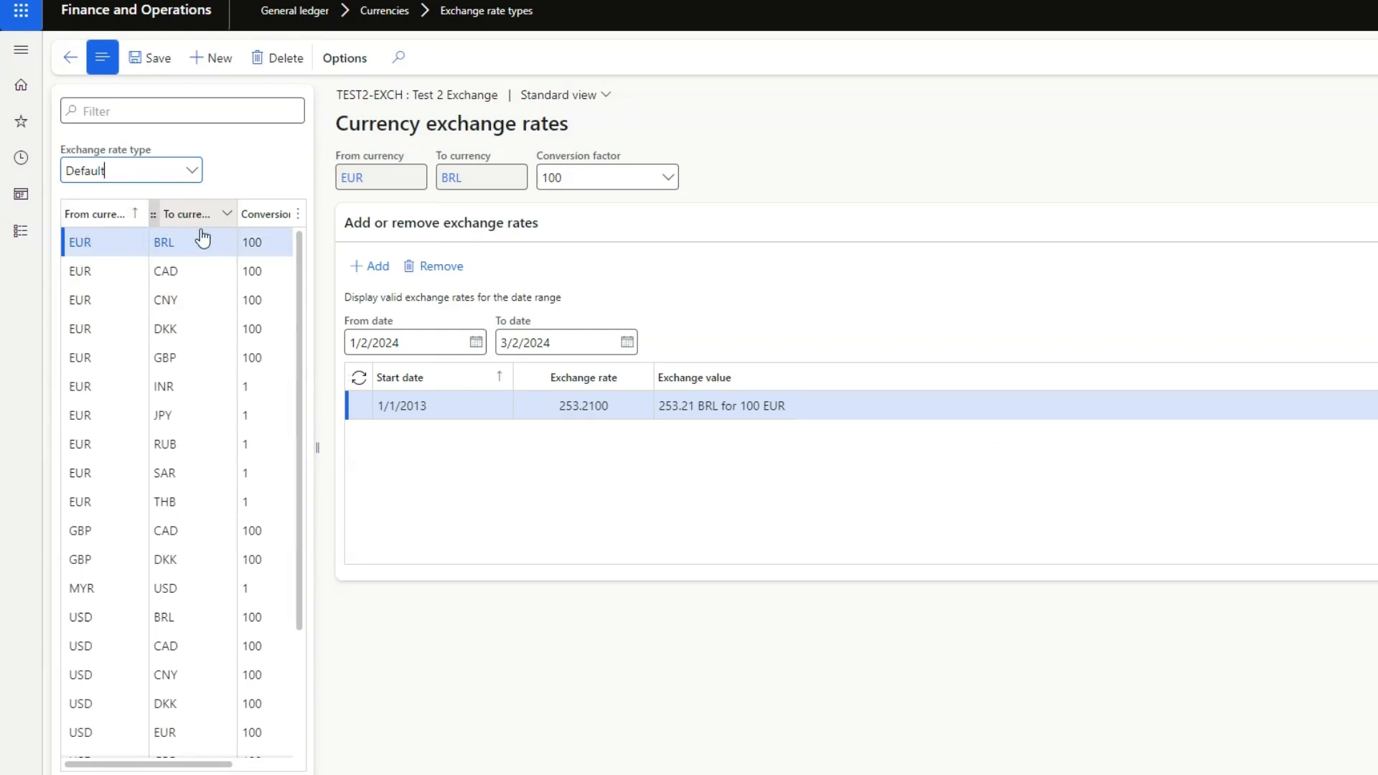
Set the exchange rate type on the Currency exchange rates page back to TEST2-EXCH.
click(194, 172)
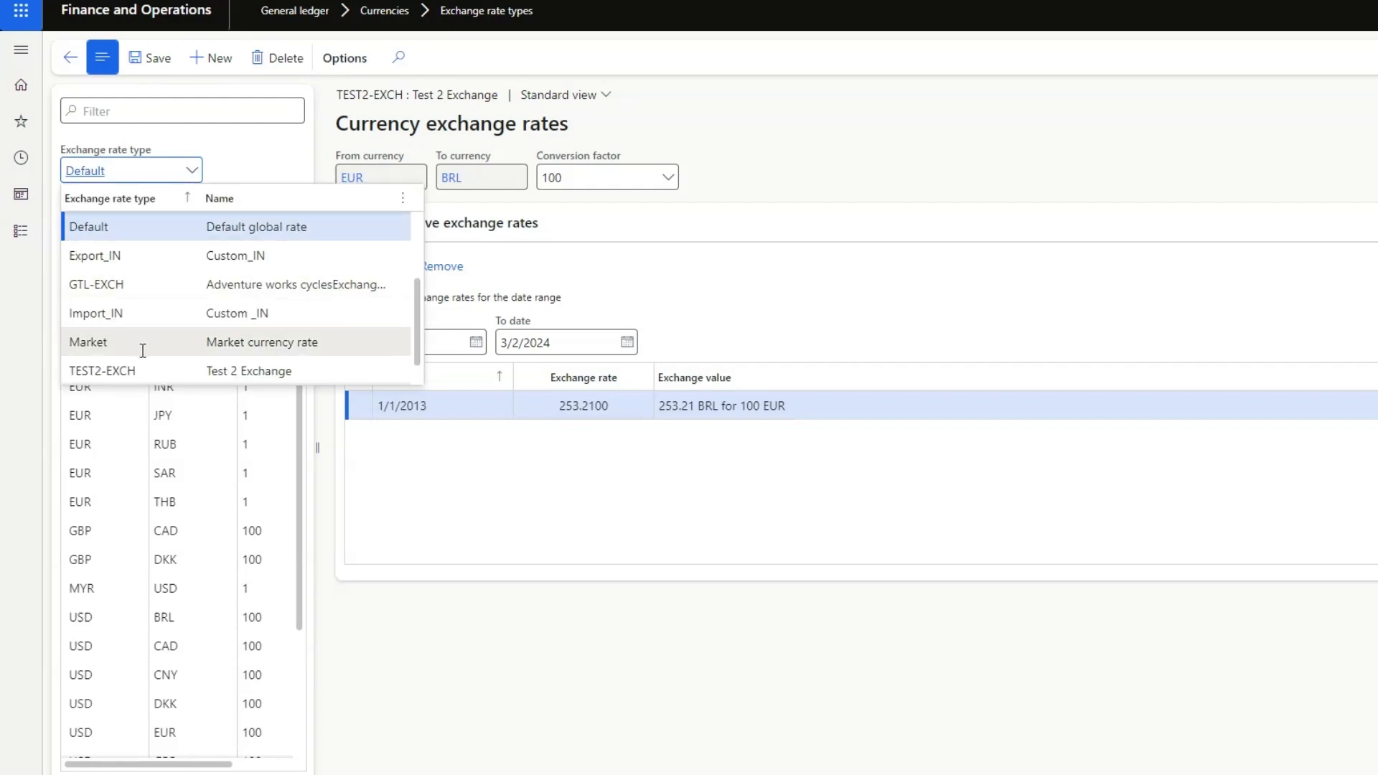
scroll(143, 350, down, 1)
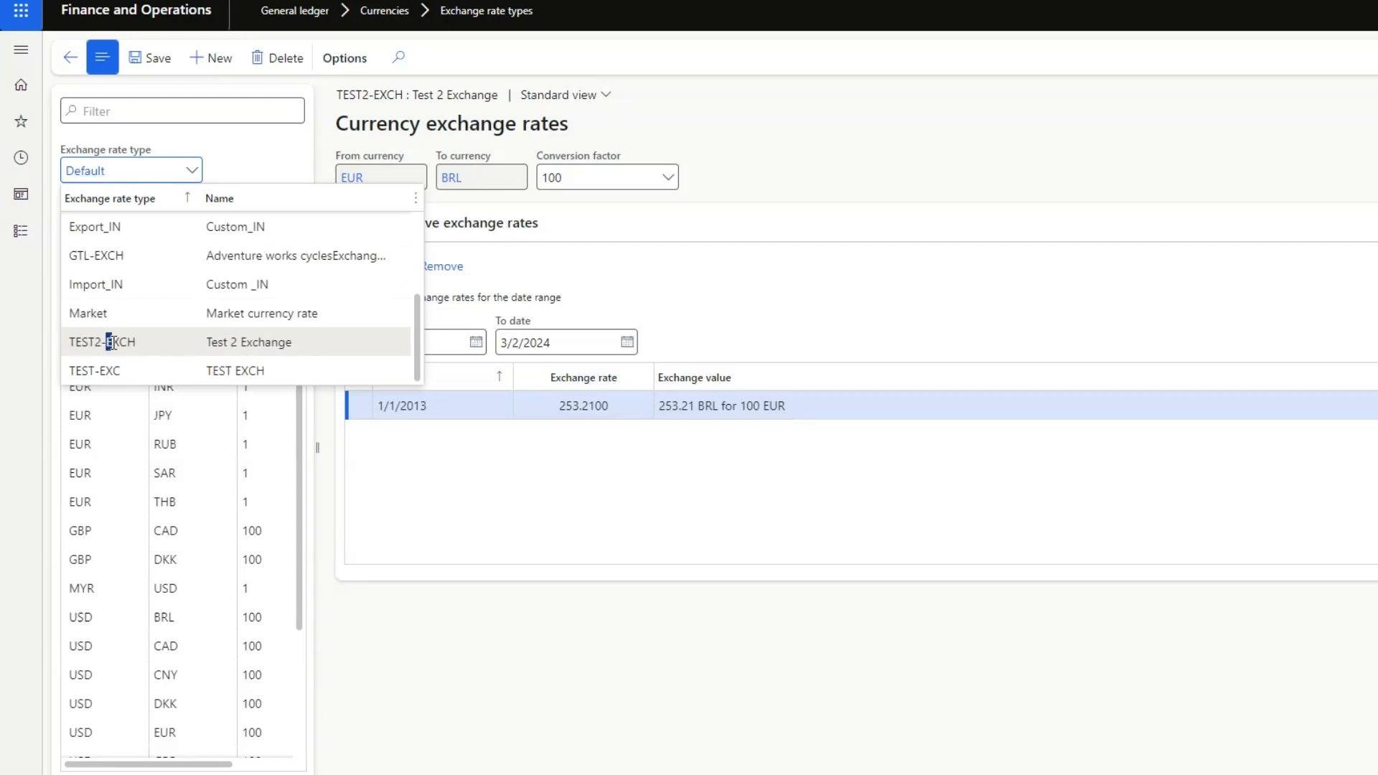
click(132, 341)
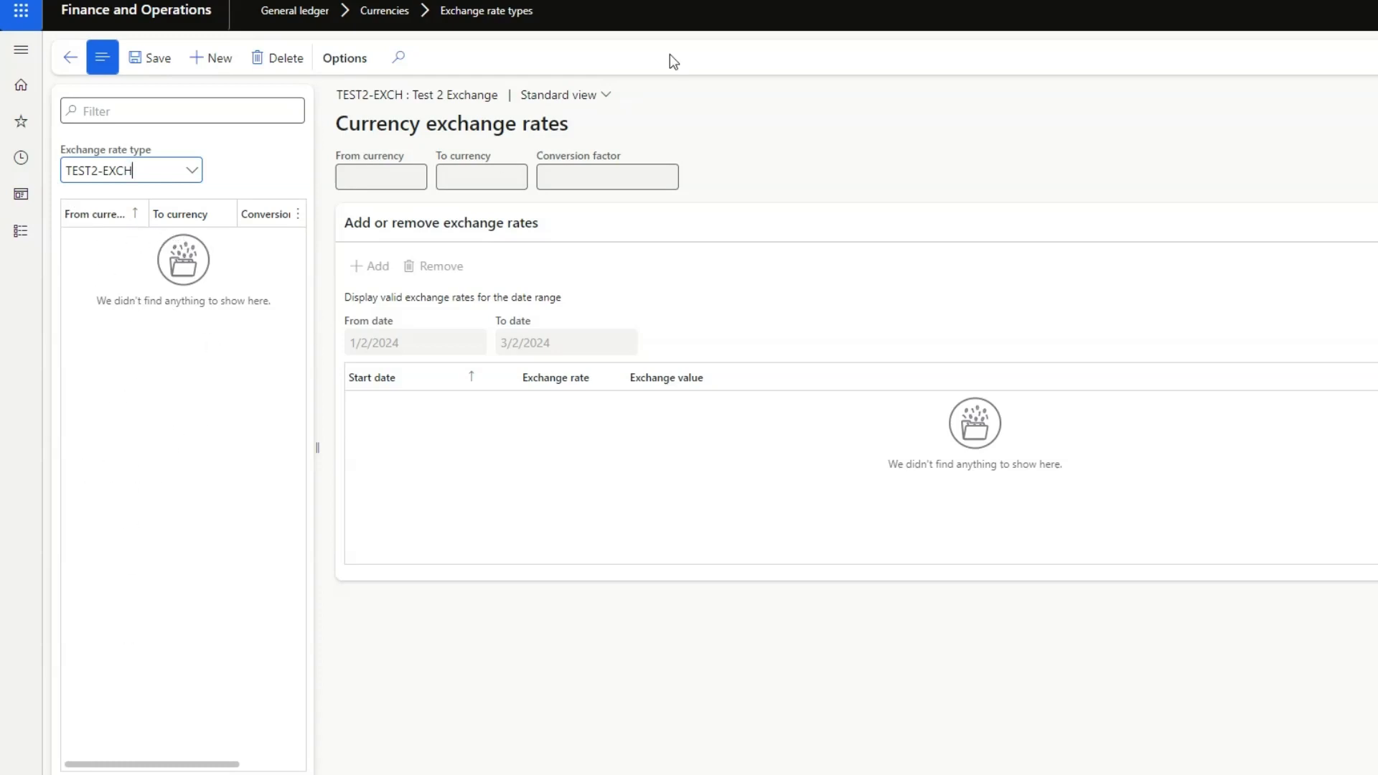
Duplicate the current browser tab and open the General ledger's Import currency exchange rates dialog in it.
right_click(955, 0)
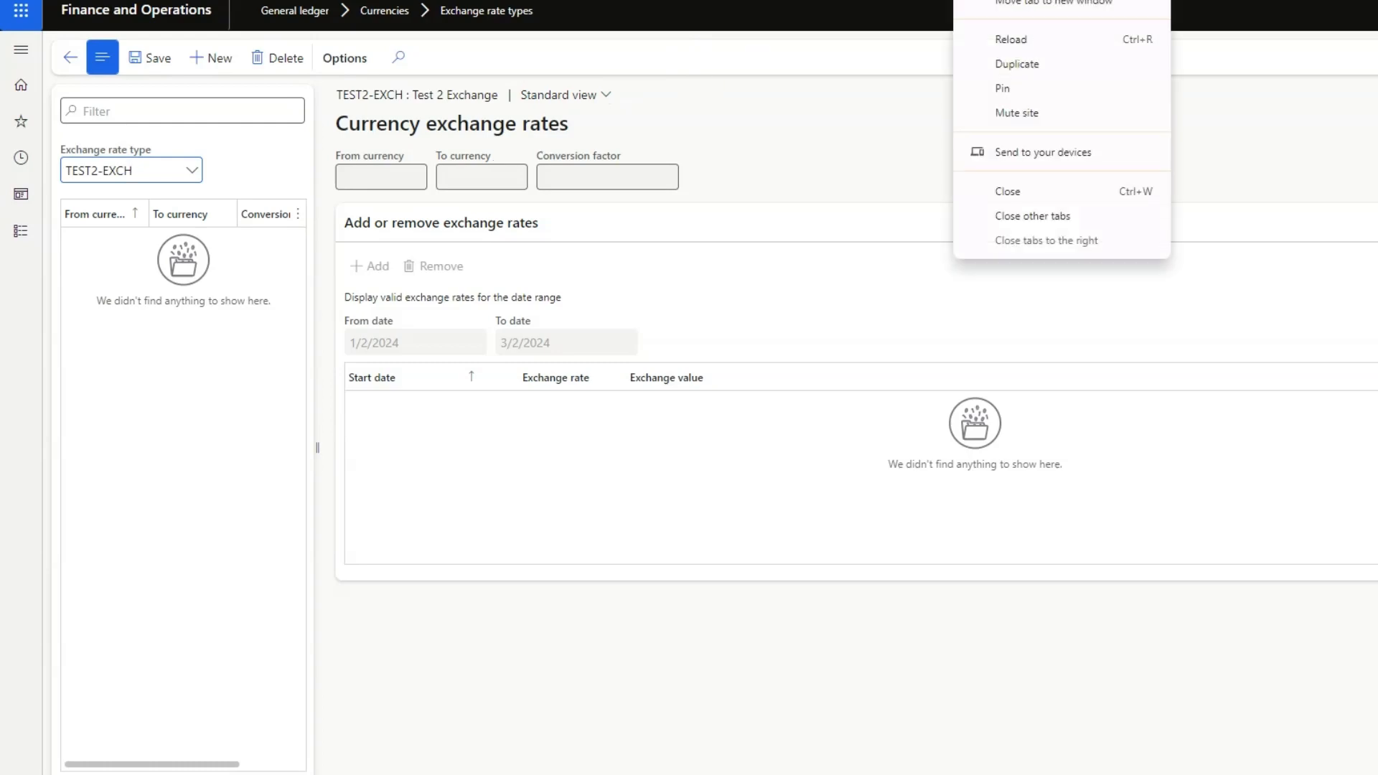
click(1034, 66)
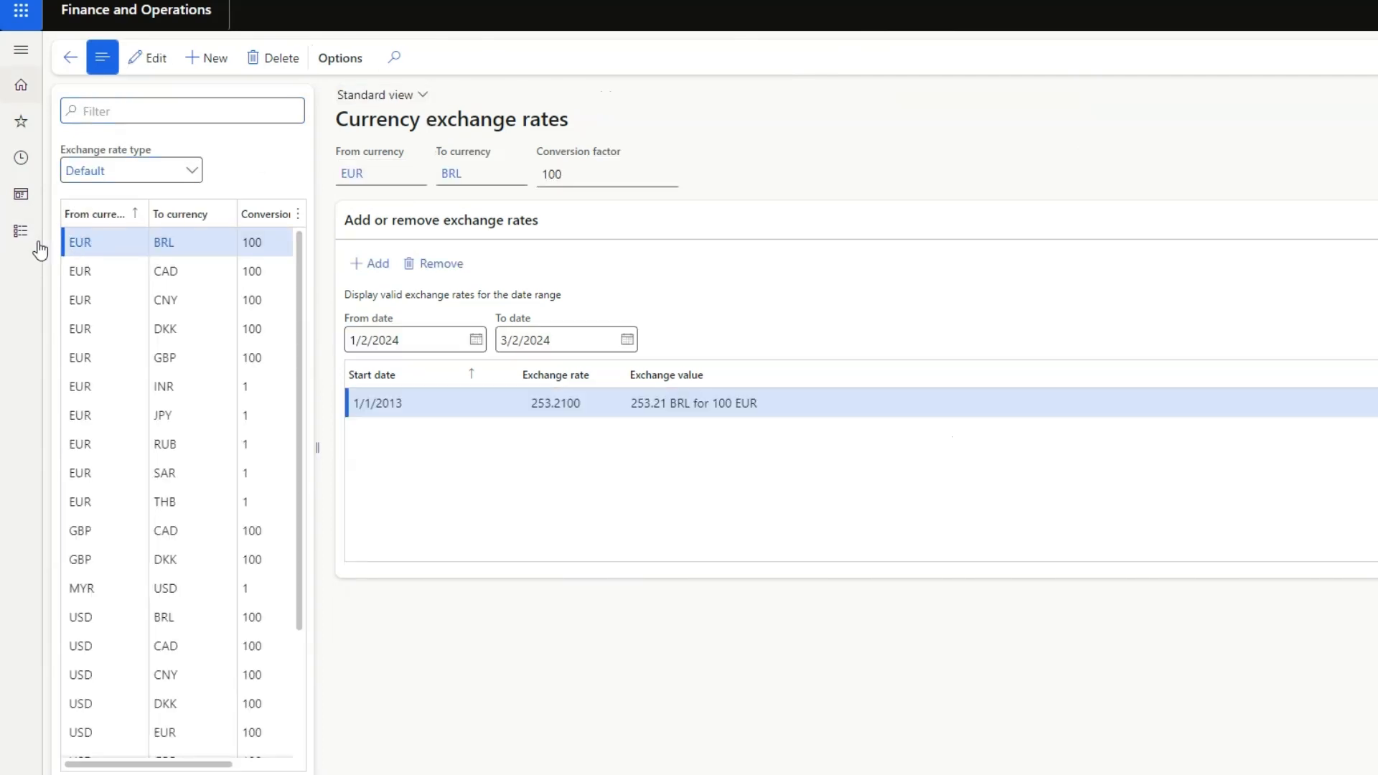
click(26, 240)
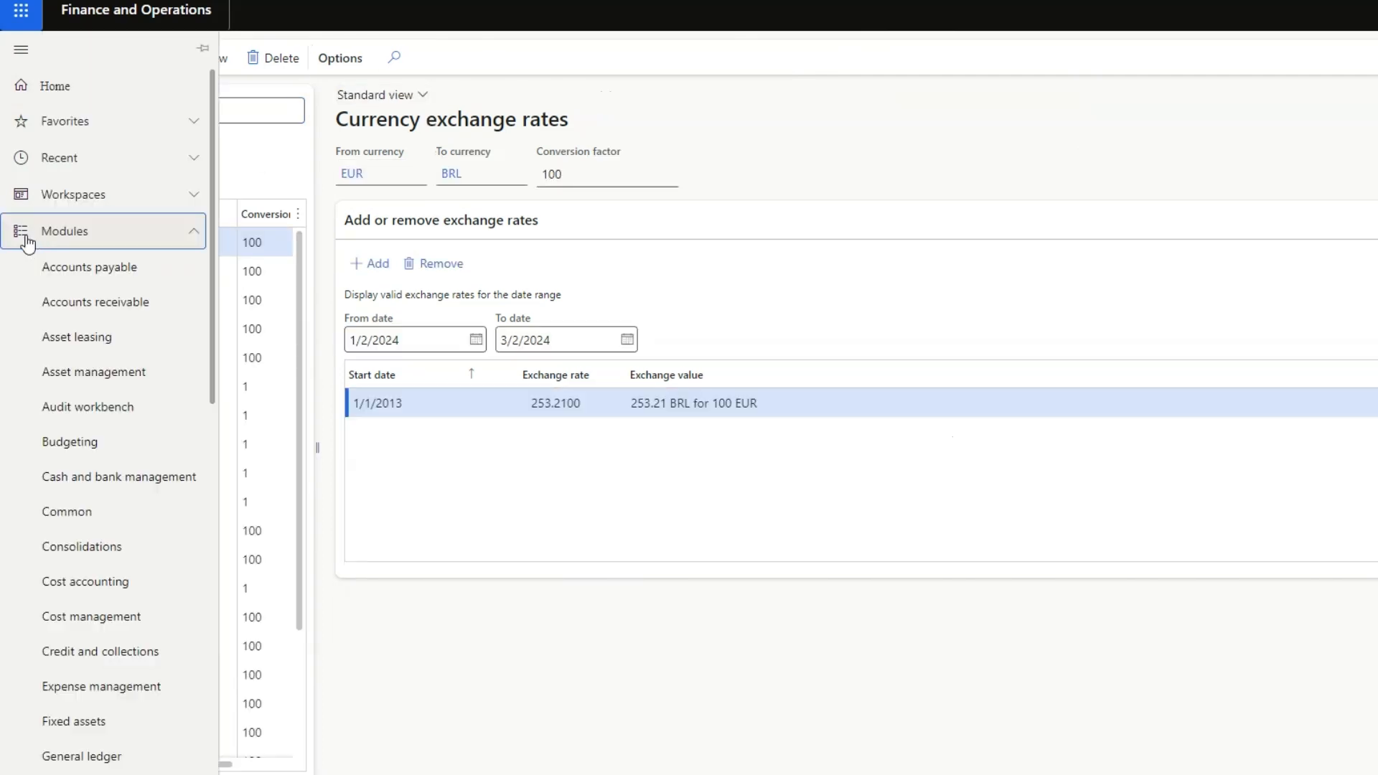
scroll(93, 495, down, 3)
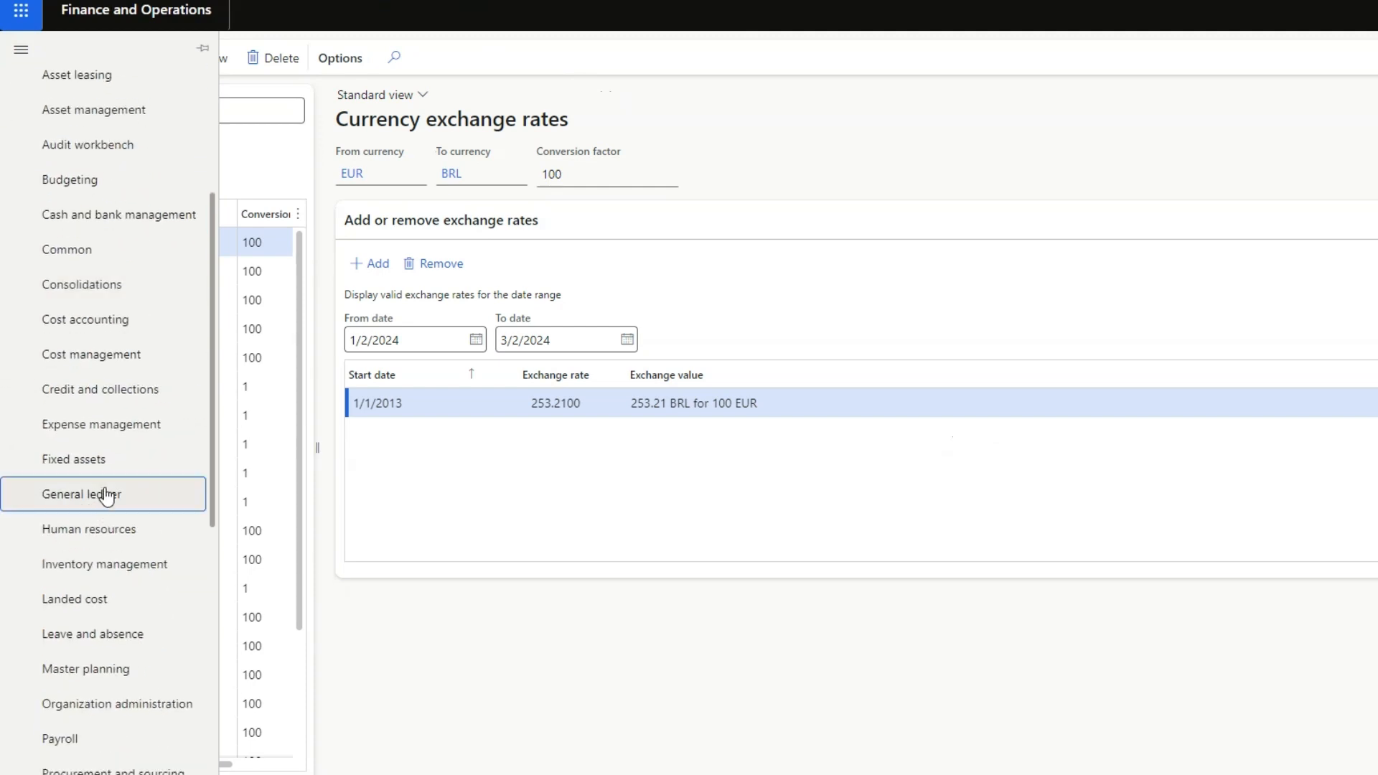
click(106, 495)
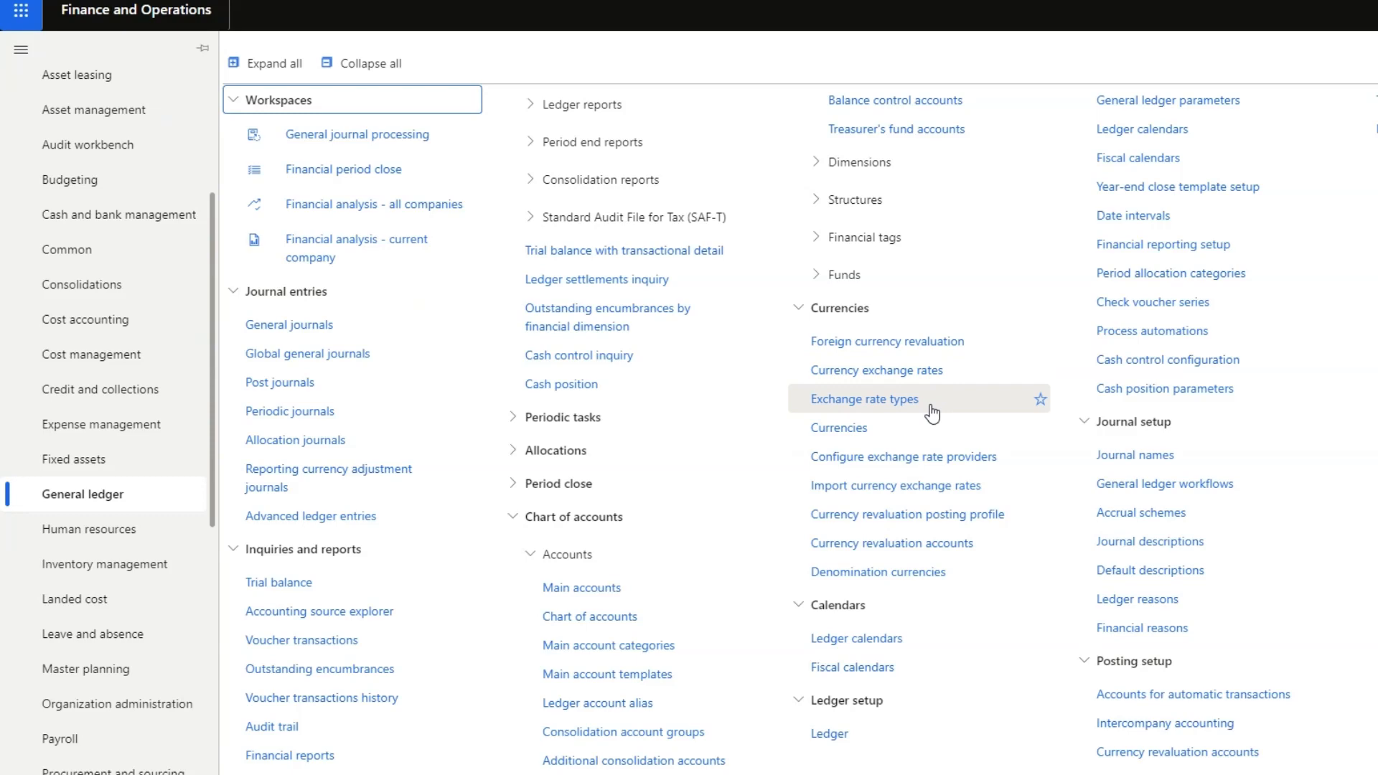
click(903, 491)
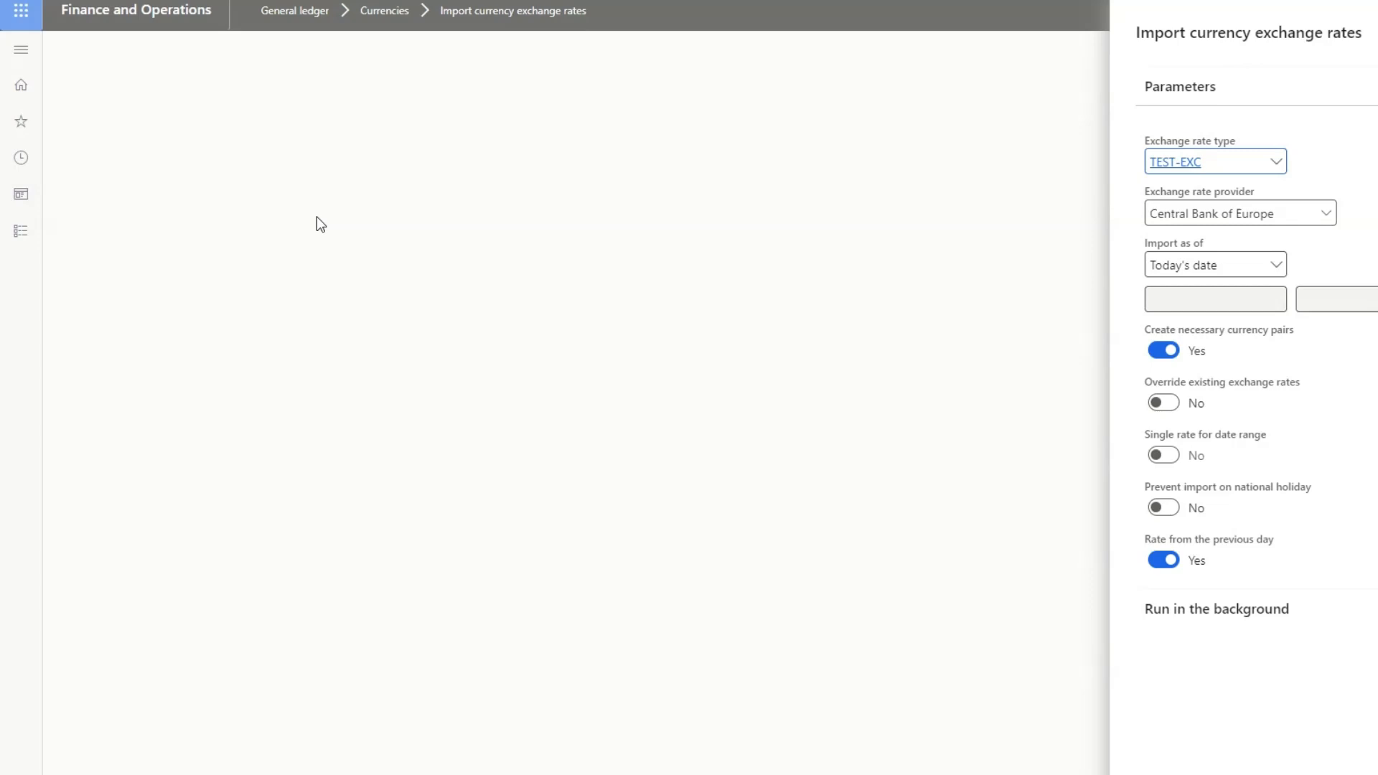
Import the Central Bank of Europe rates for exchange rate type TEST2-EXCH, checking the import date options and keeping Today's date.
click(1278, 173)
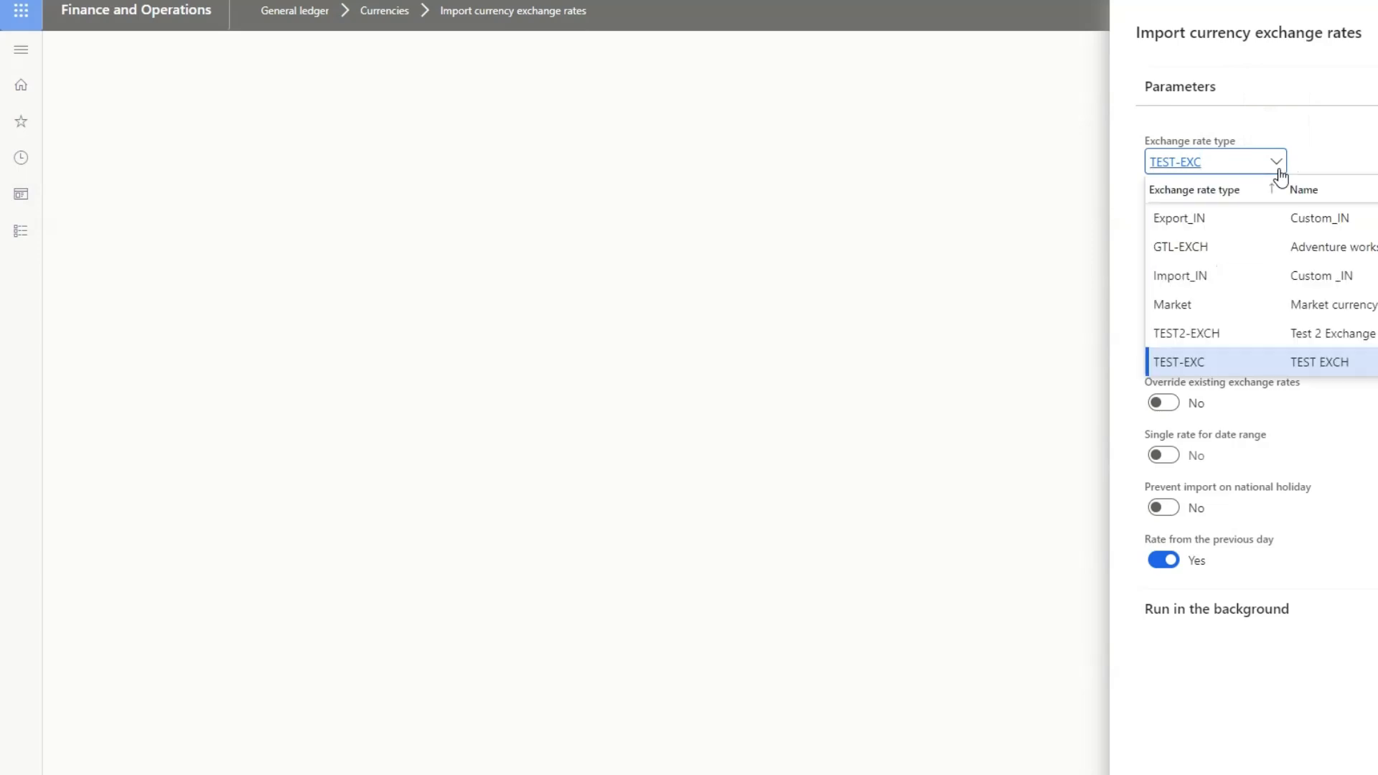
click(1207, 334)
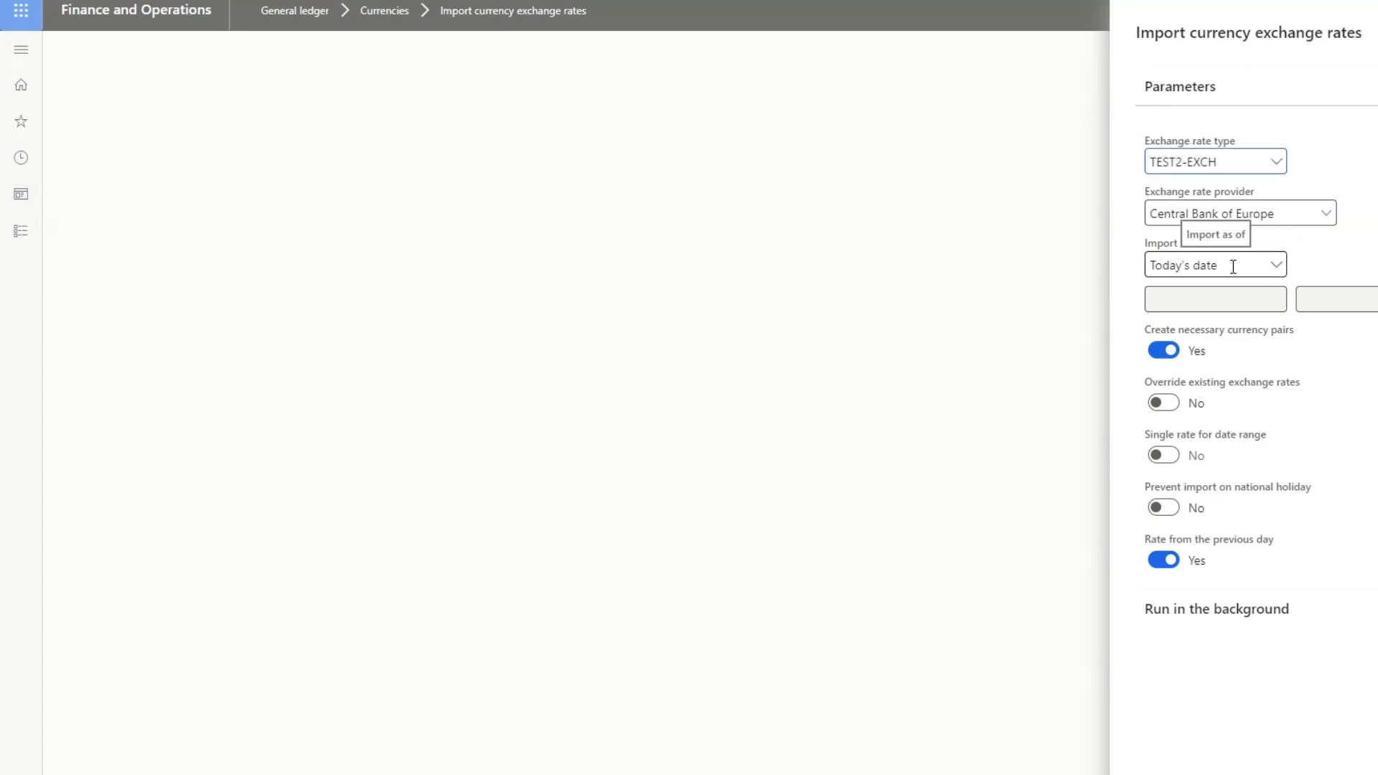
click(1278, 267)
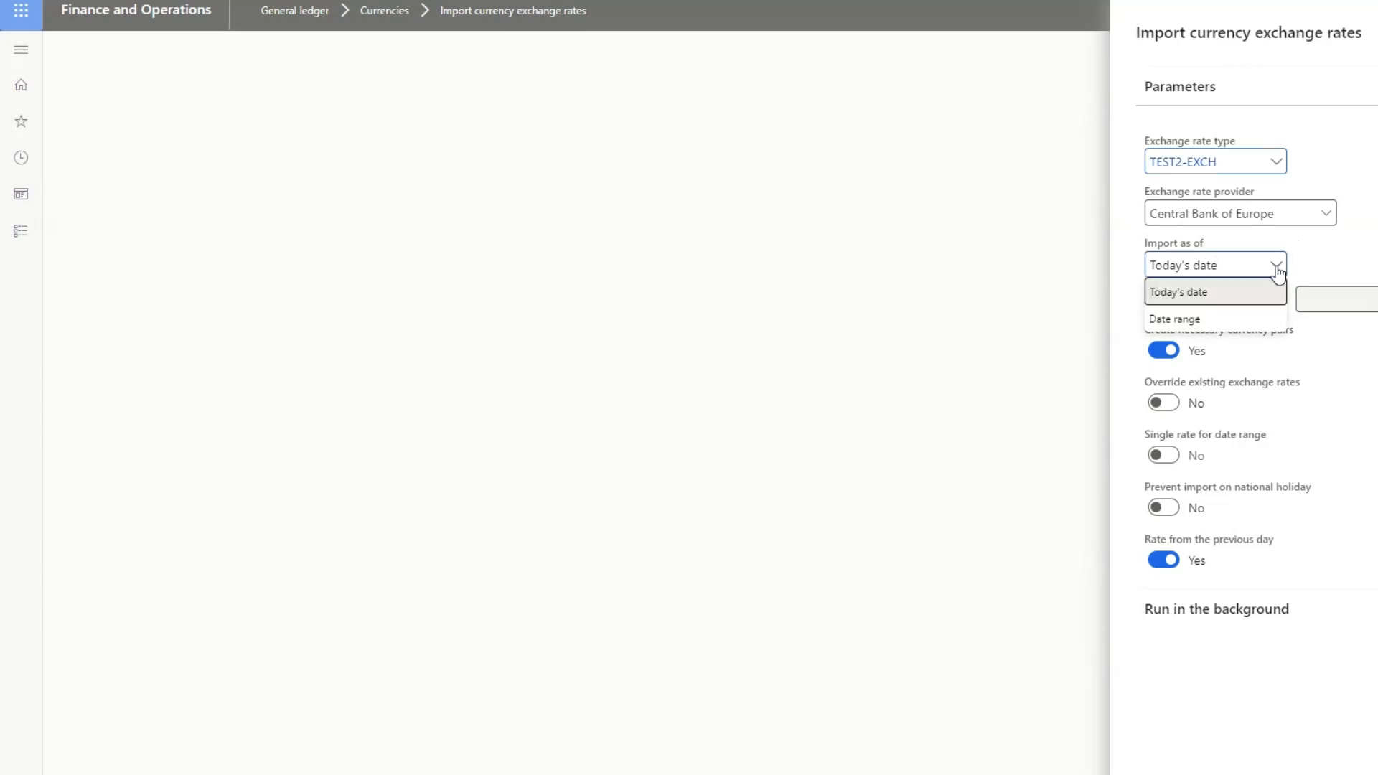
click(1278, 267)
click(1278, 267)
click(1277, 269)
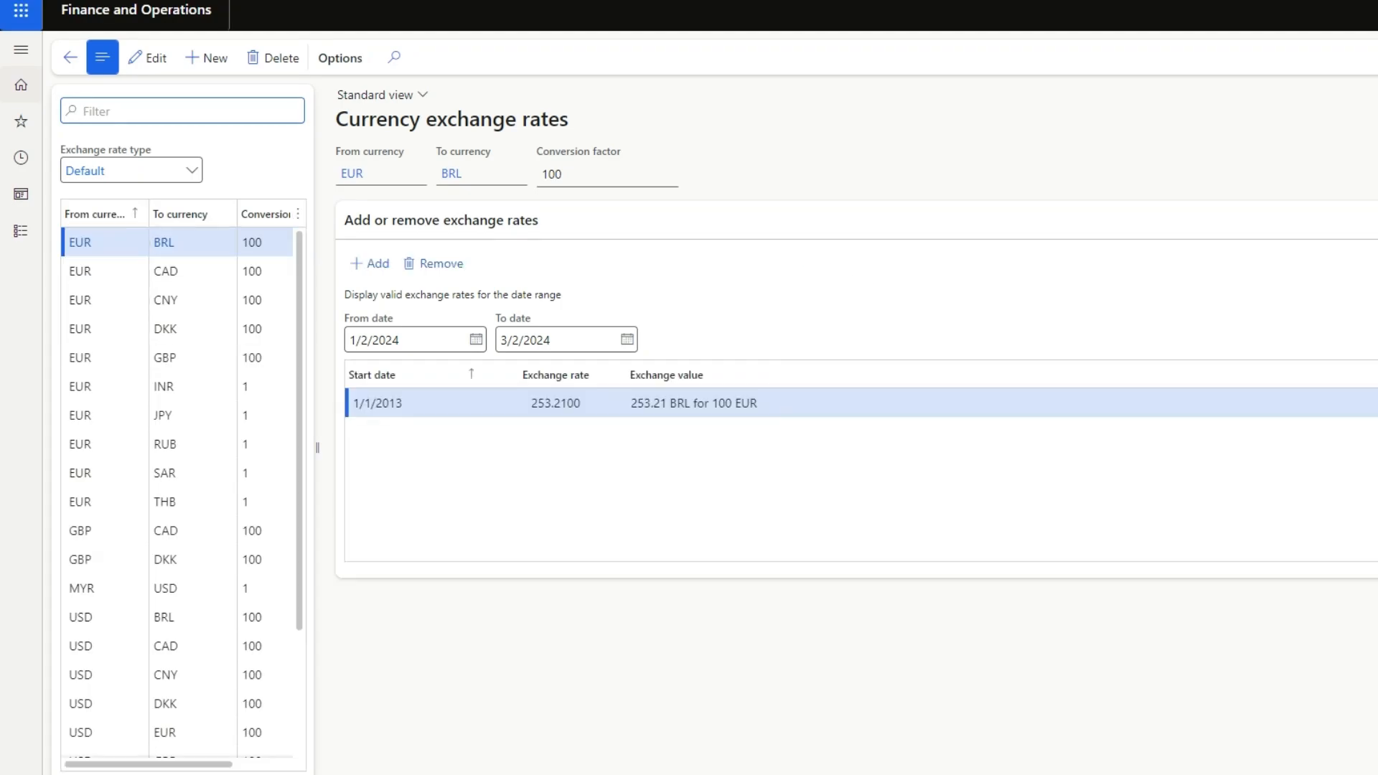
Switch the Currency exchange rates page to exchange rate type TEST2-EXCH and review its list of currency pairs.
click(193, 173)
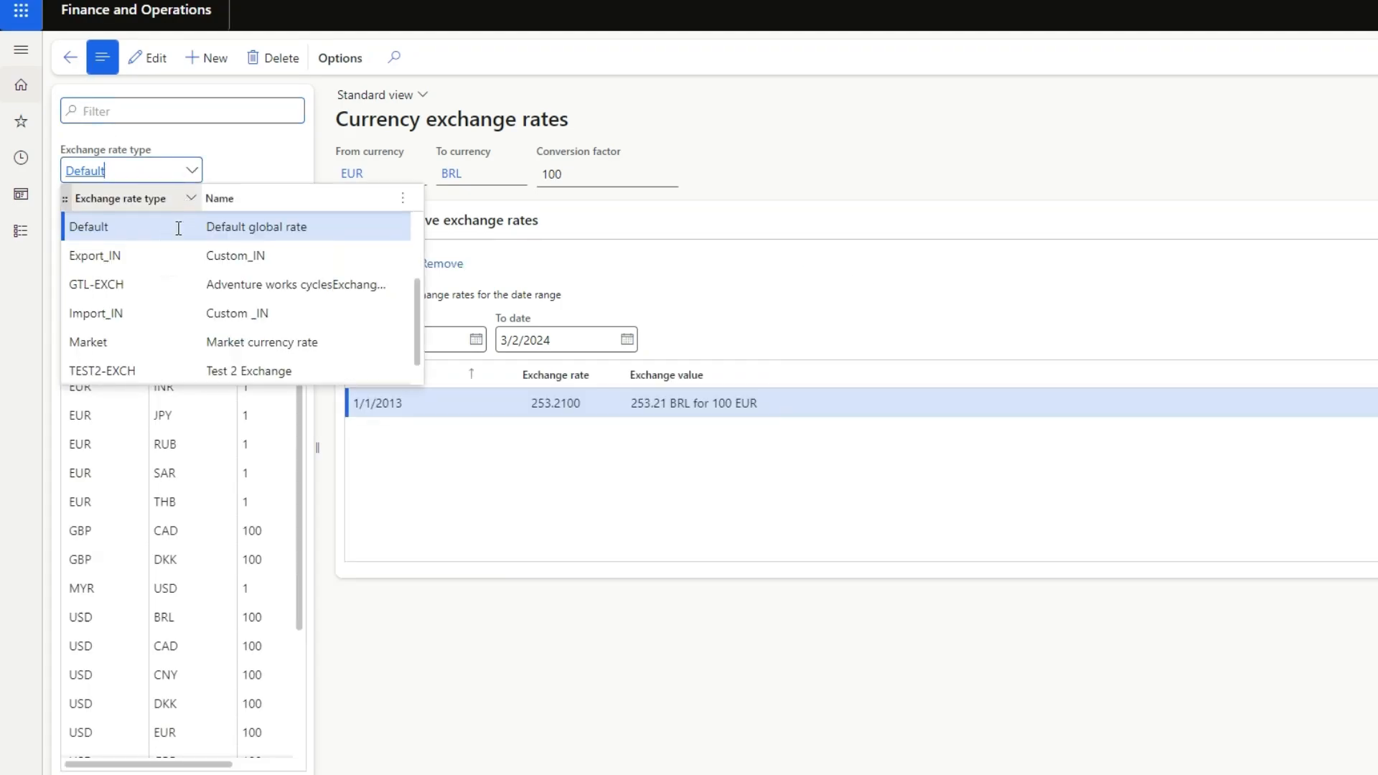
click(117, 371)
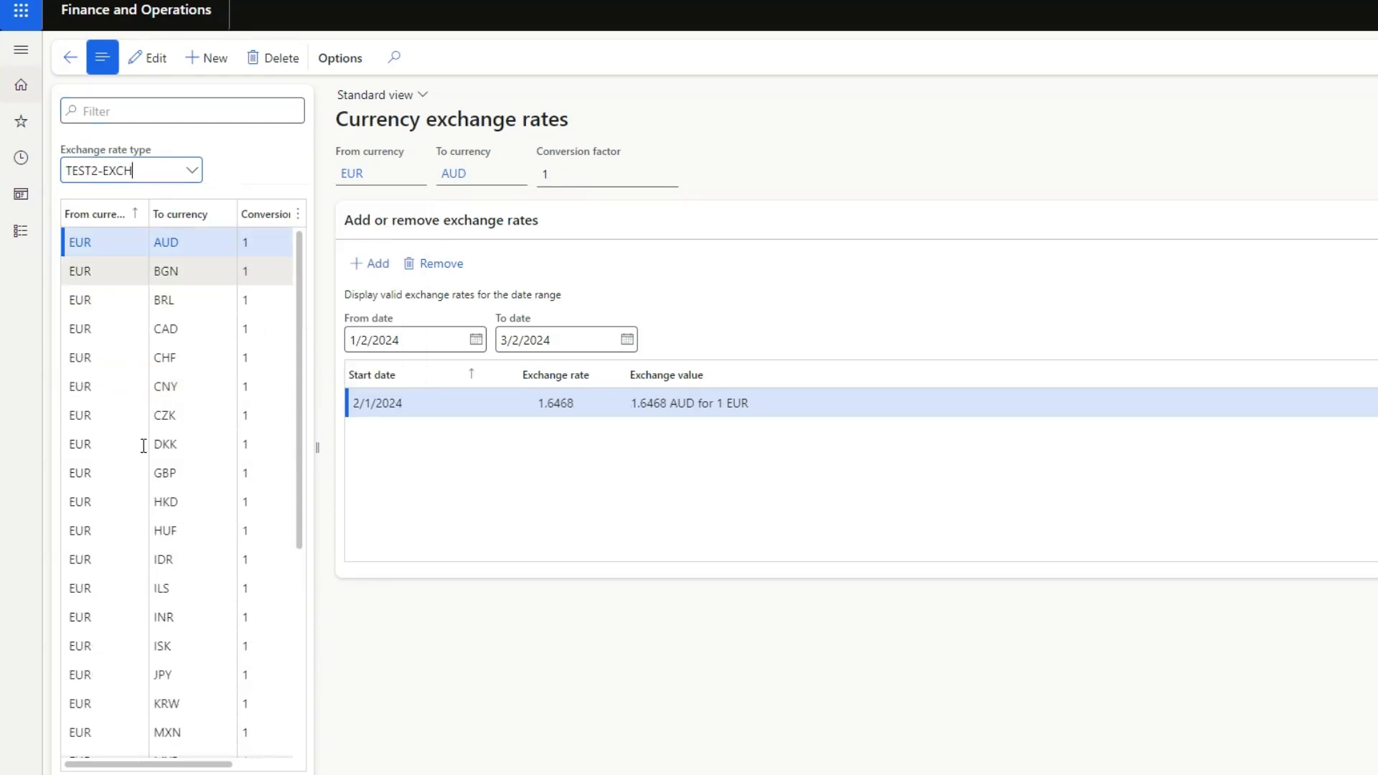
scroll(153, 607, down, 3)
scroll(153, 608, down, 3)
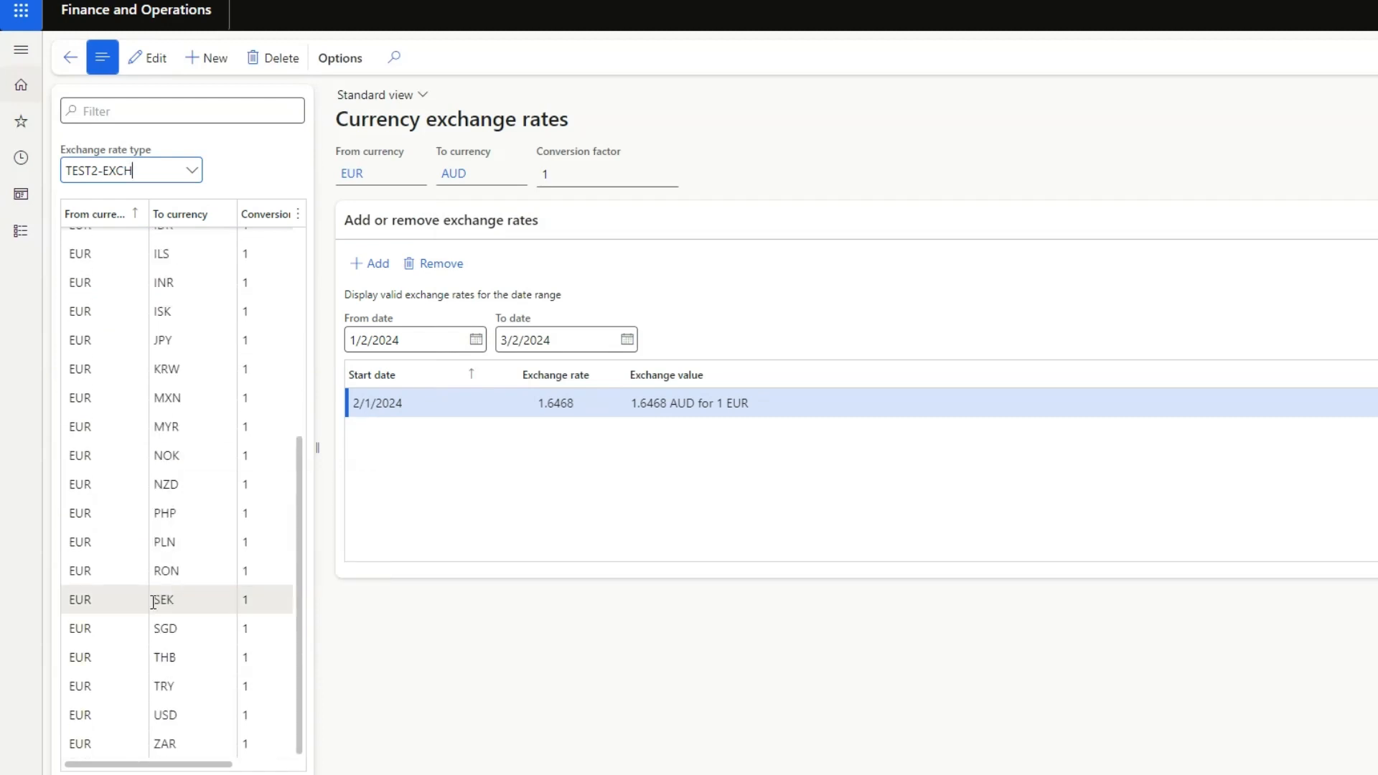
scroll(153, 601, up, 5)
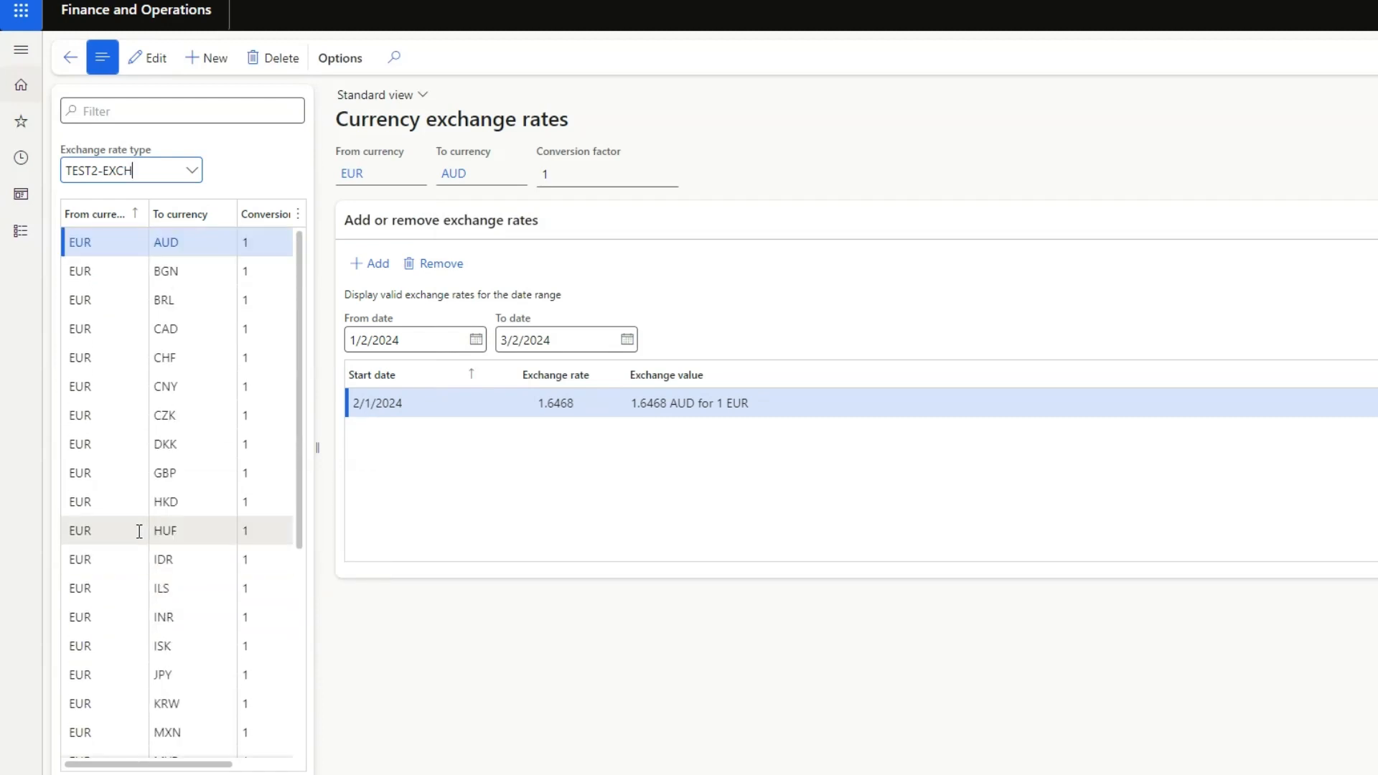